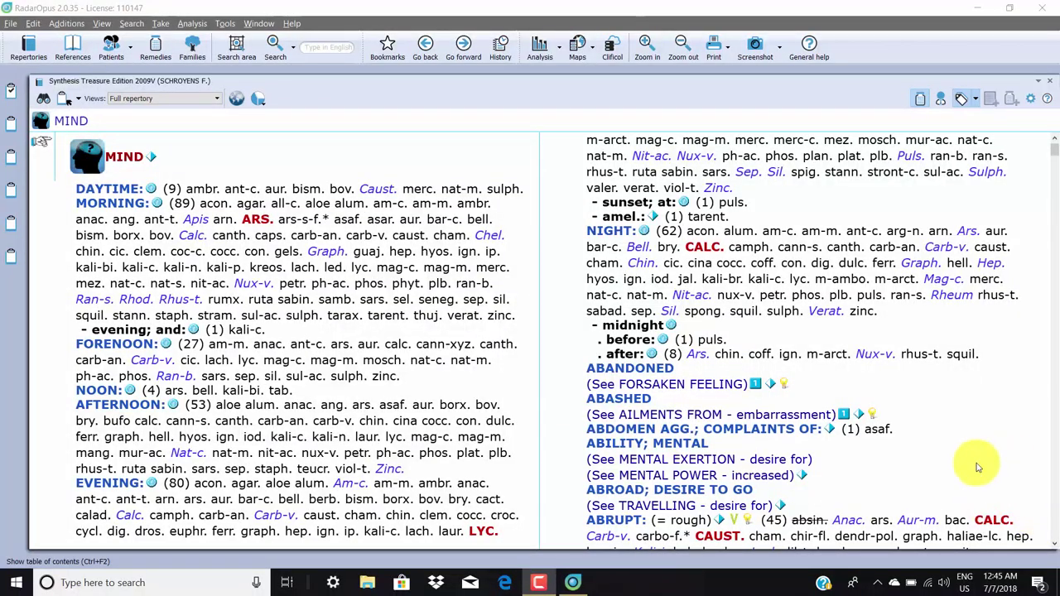
Step: Scroll through the Mind chapter and bring up the repertory views list
scroll(488, 352, down, 3)
scroll(497, 358, down, 5)
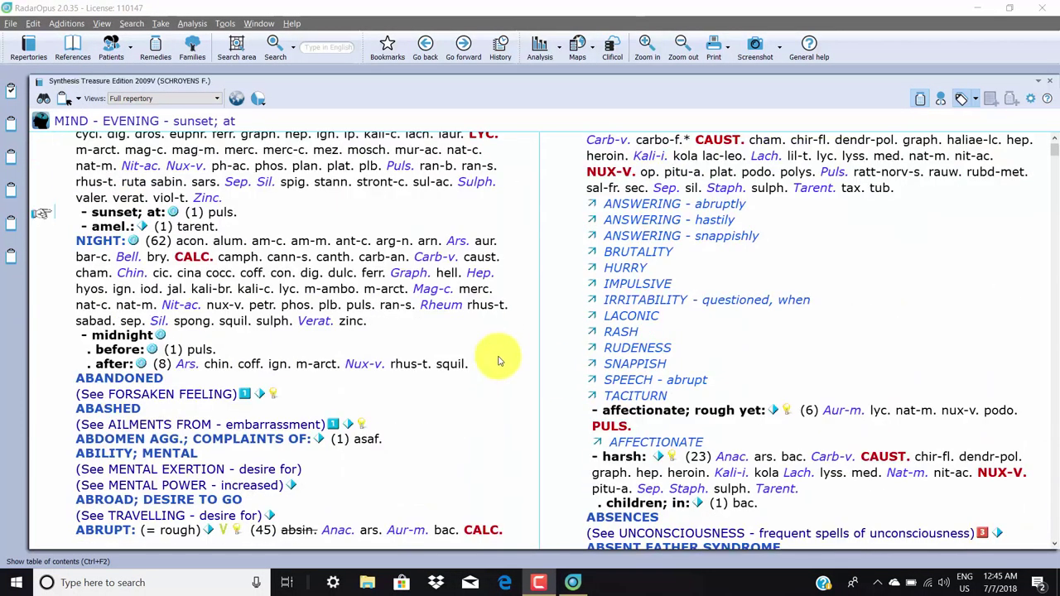
scroll(499, 360, down, 5)
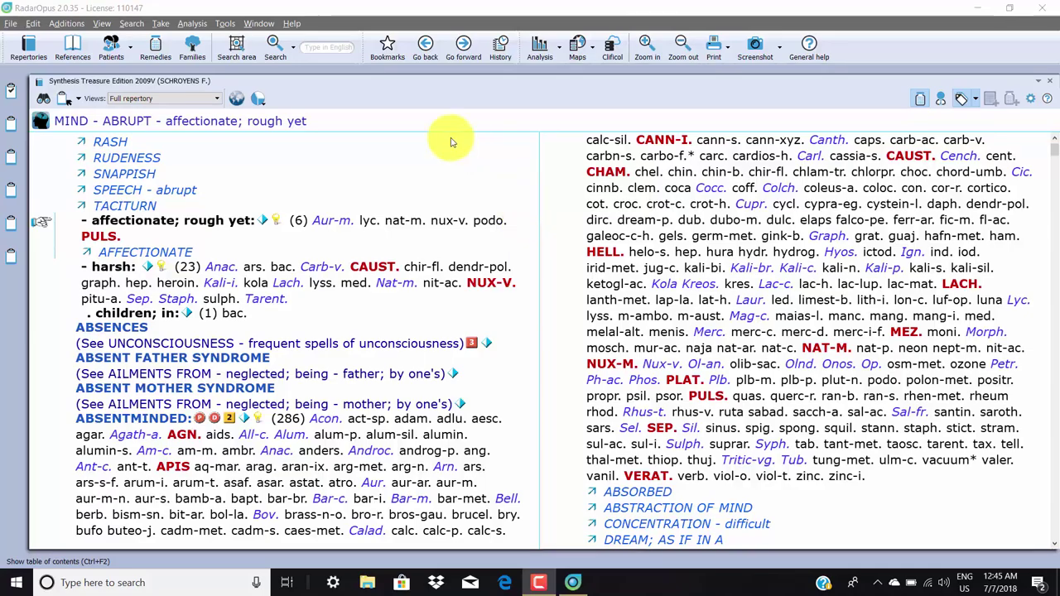
click(220, 100)
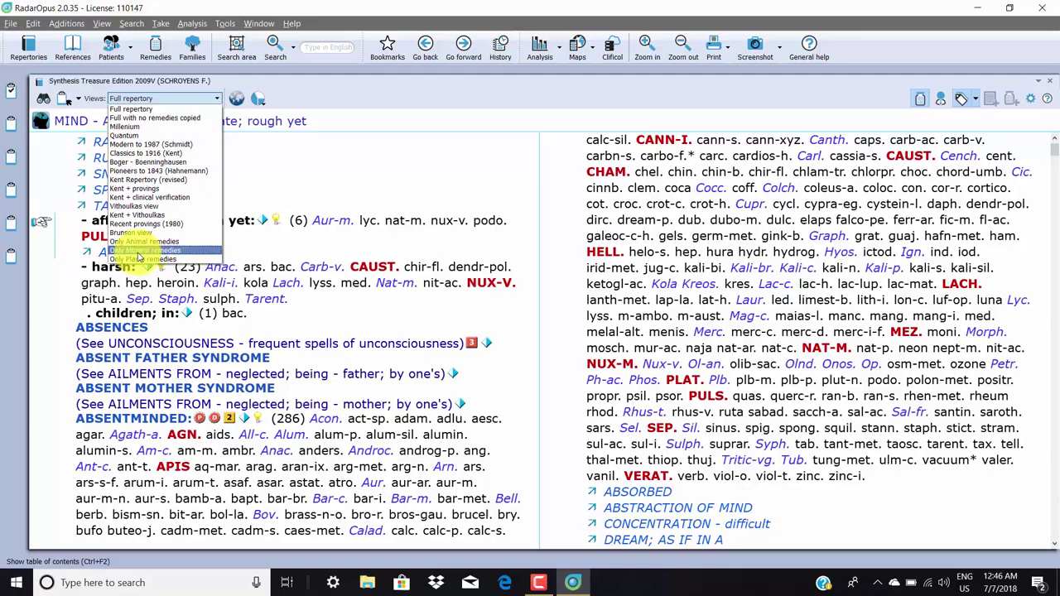
Step: Switch to the Kent Repertory (revised) view, return to the top of Mind, and hide excluded rubrics
click(400, 169)
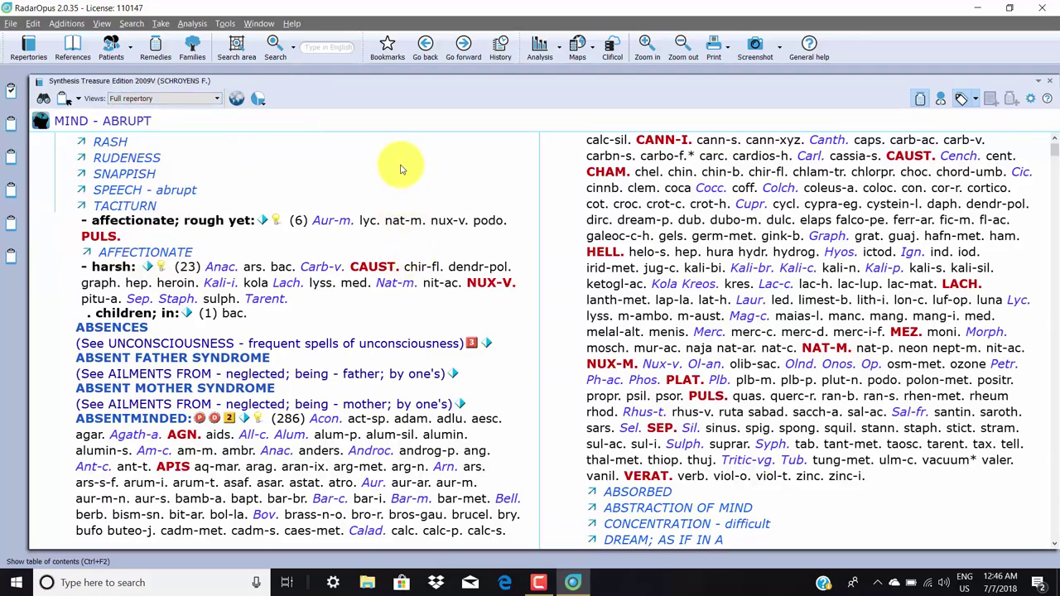
click(219, 101)
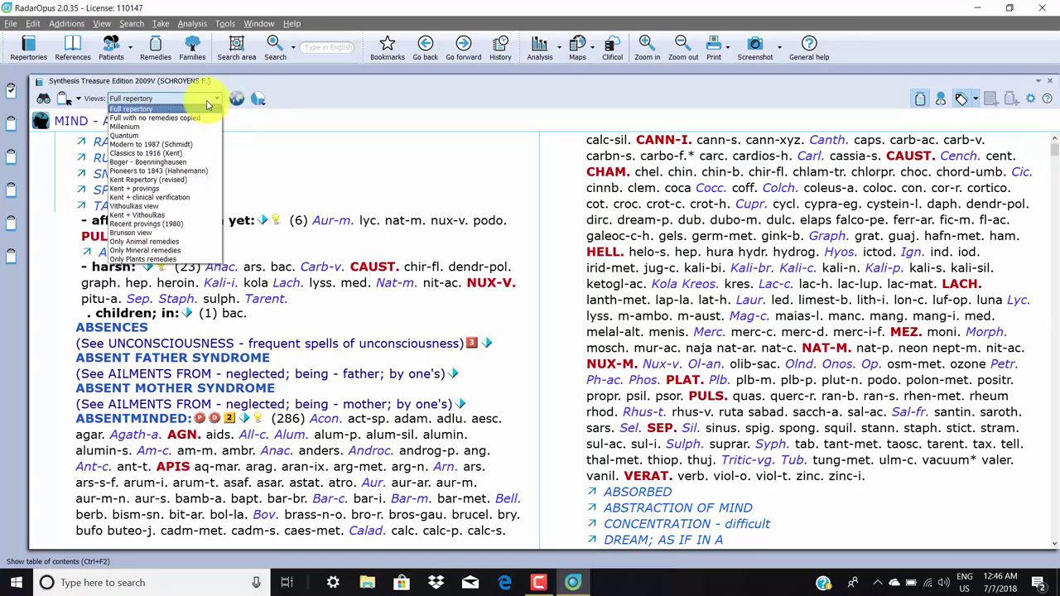
click(169, 181)
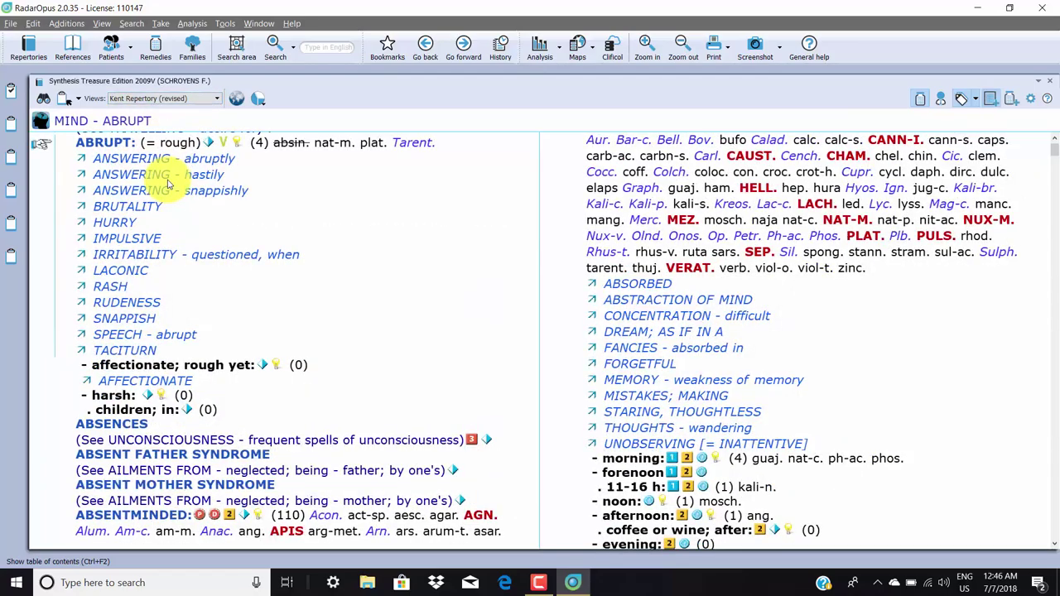
scroll(331, 303, up, 1)
scroll(331, 303, up, 3)
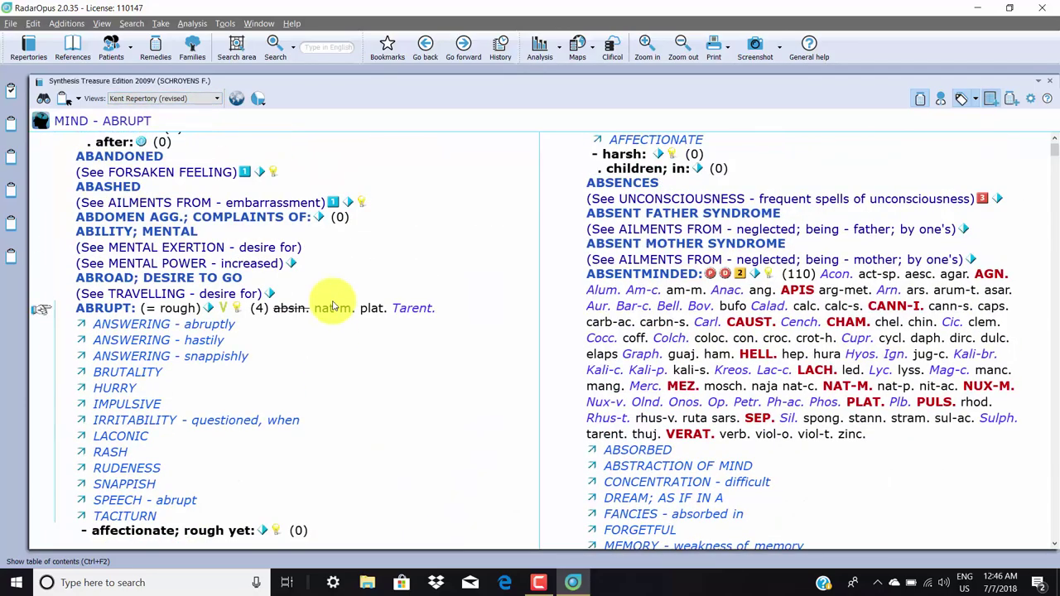
scroll(333, 305, up, 4)
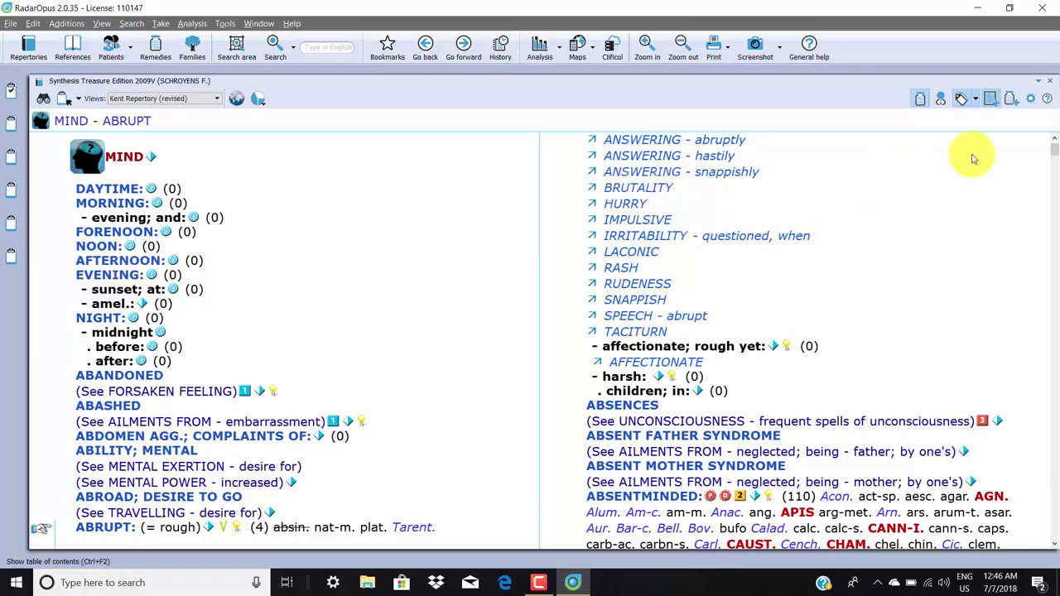
click(991, 100)
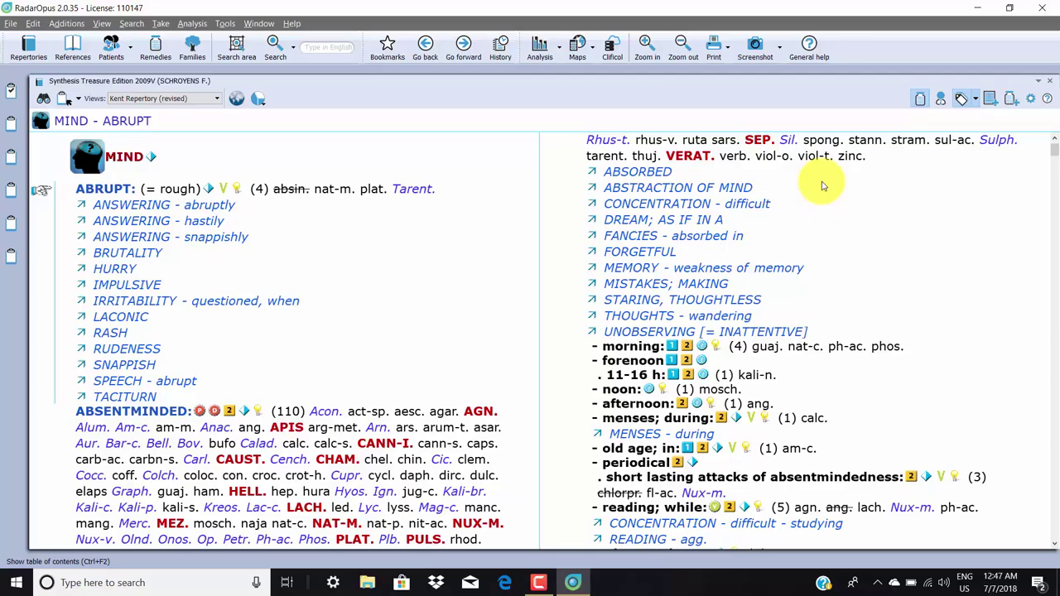
Step: Show author abbreviations after each remedy and move down to Absentminded – morning and Absorbed
click(940, 101)
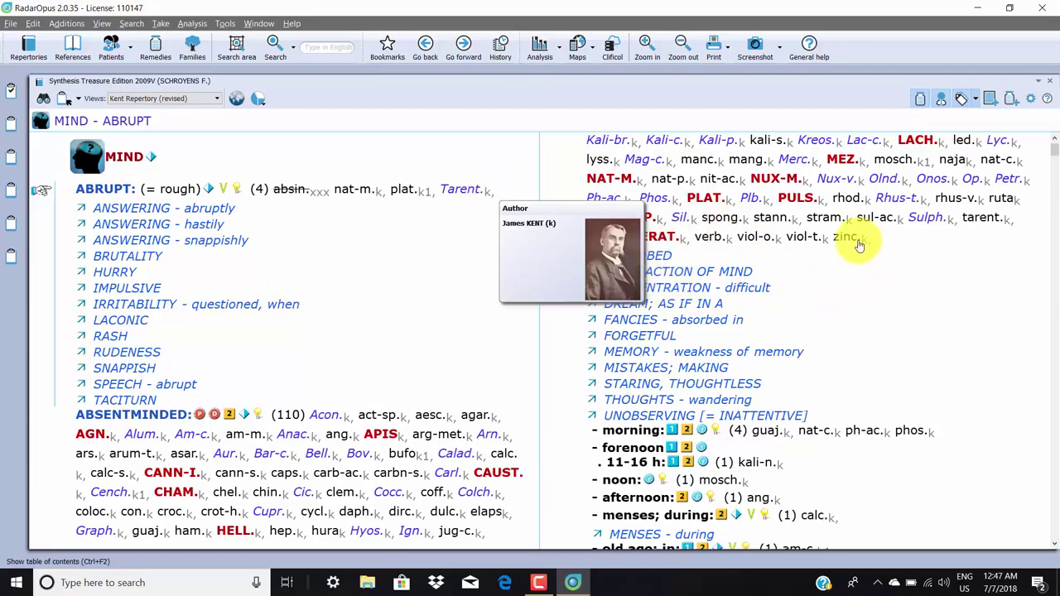
mouse_move(709, 236)
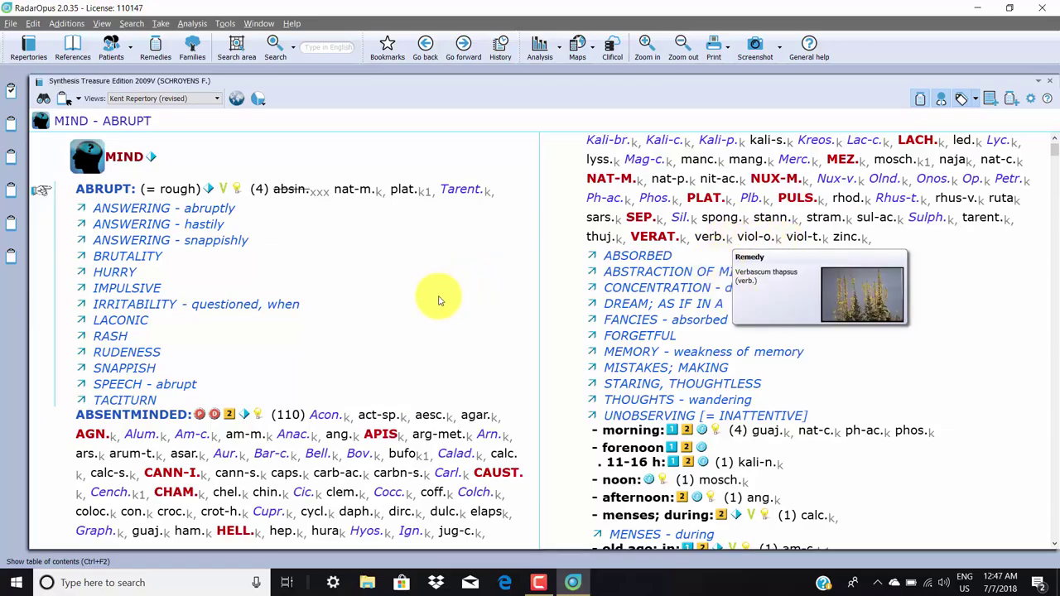
scroll(440, 301, down, 3)
scroll(444, 303, down, 6)
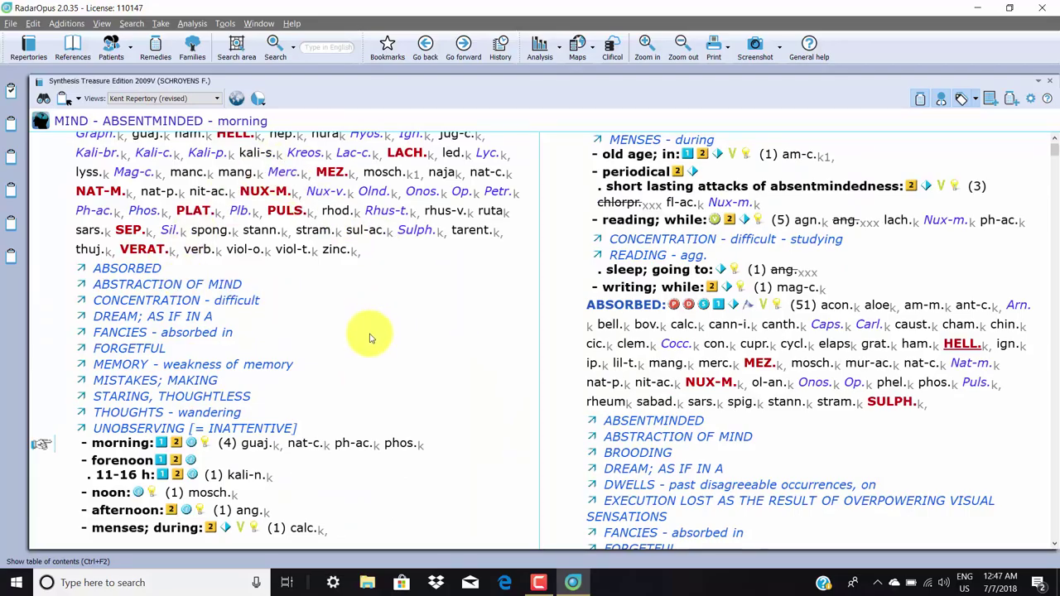
Step: Change the repertory view to Millenium, then bring up the views list again
click(219, 99)
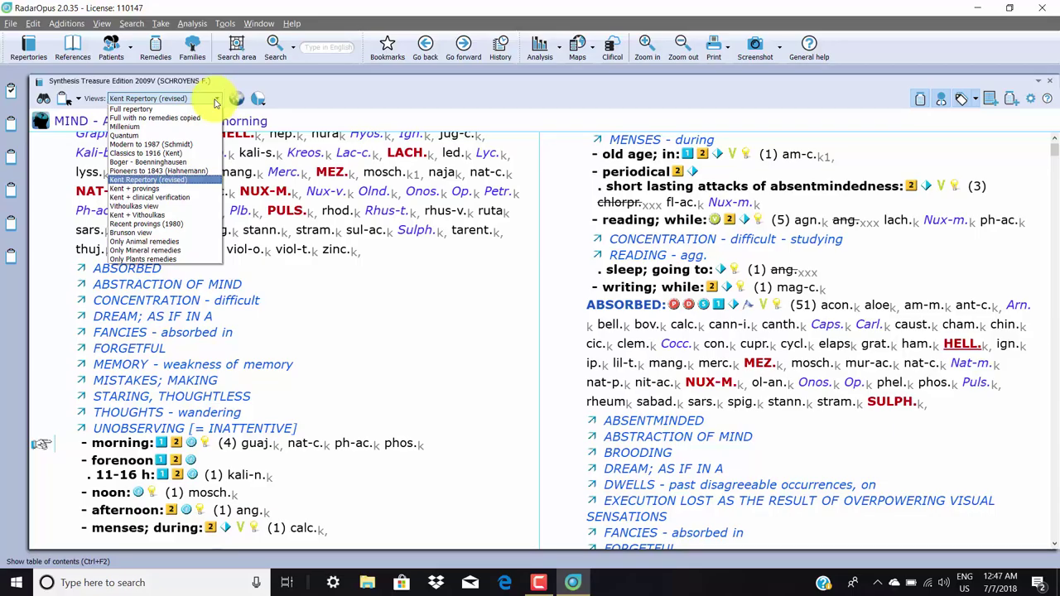
click(162, 127)
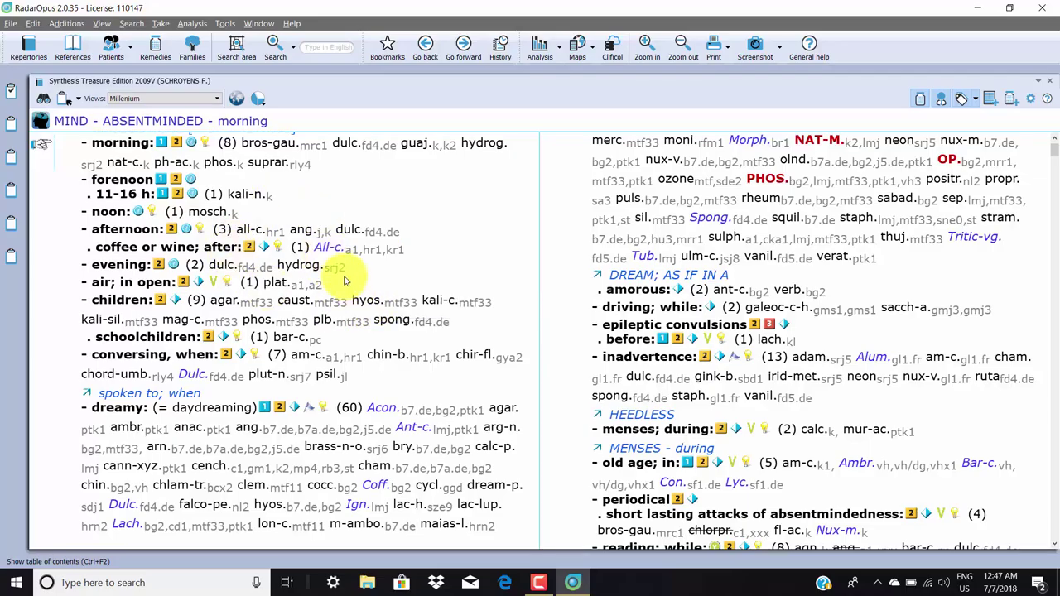
click(218, 99)
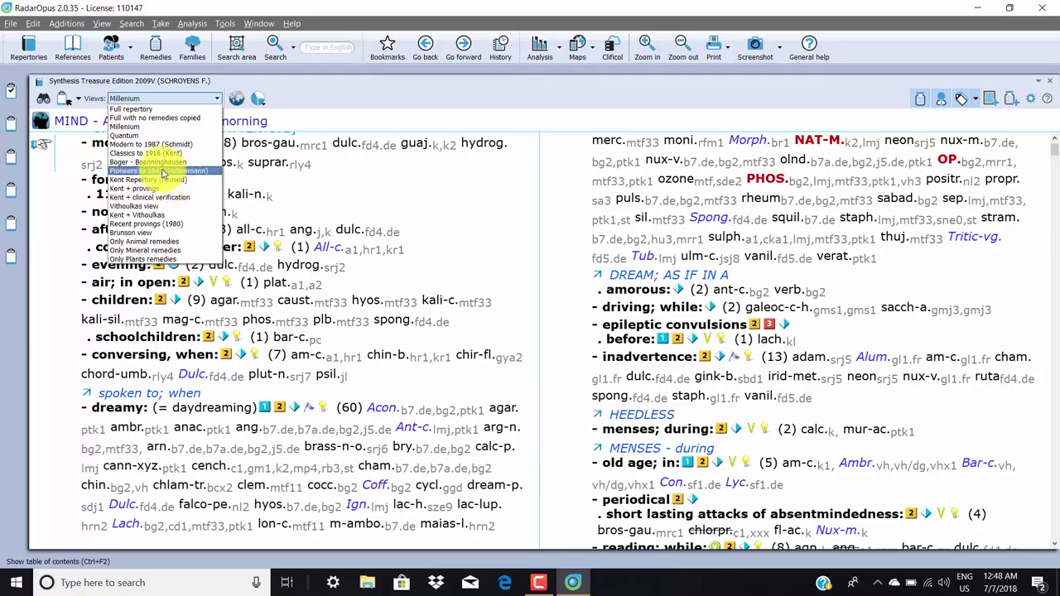
Step: Switch to Boger - Boenninghausen, accept the warning, return to the top, and hide author abbreviations
click(160, 166)
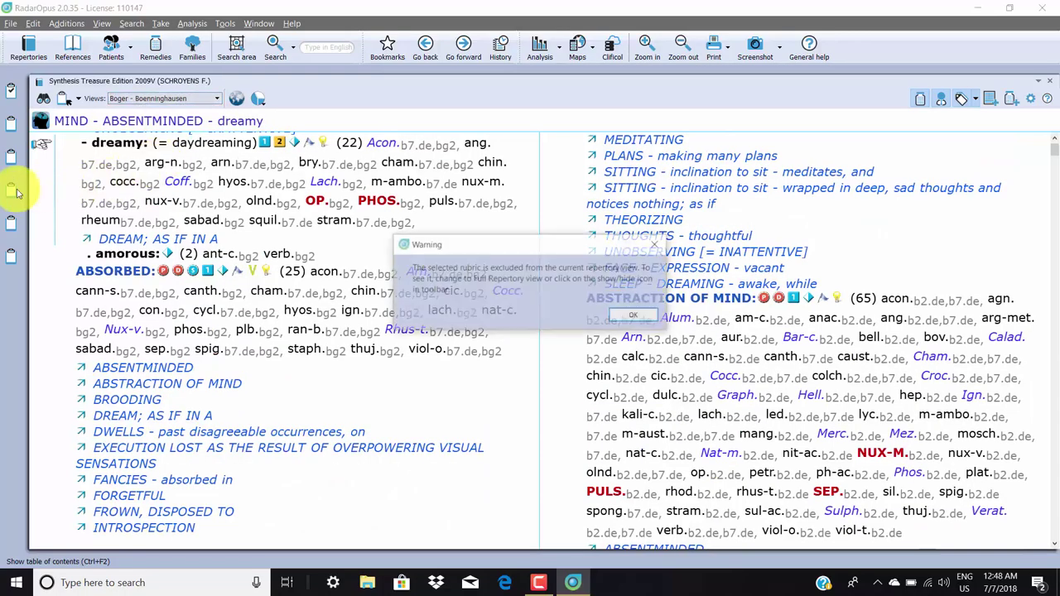
click(635, 315)
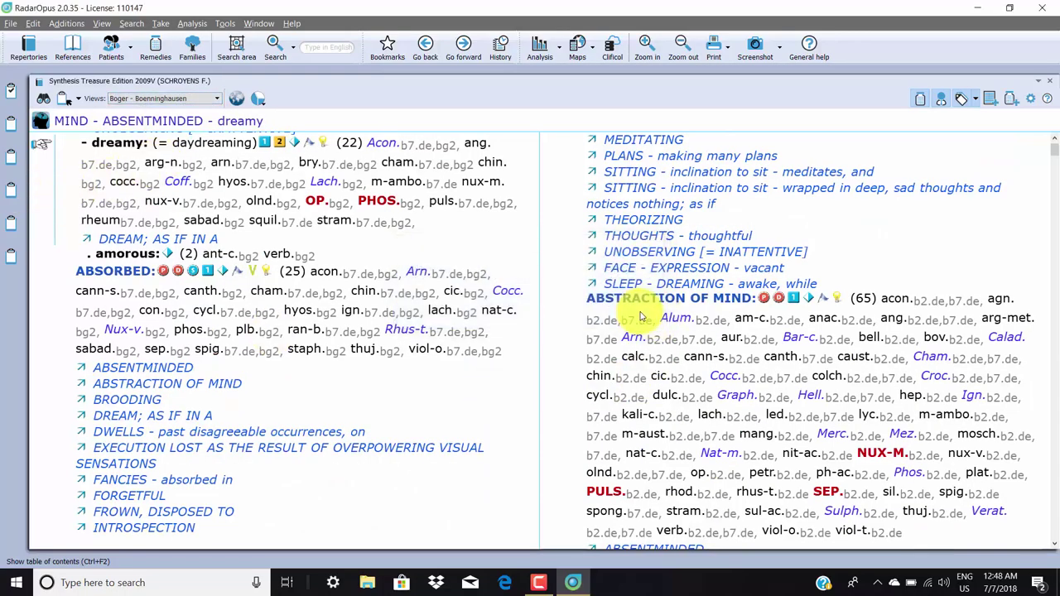
scroll(432, 389, up, 5)
scroll(432, 390, up, 5)
scroll(432, 390, up, 5)
scroll(432, 389, up, 5)
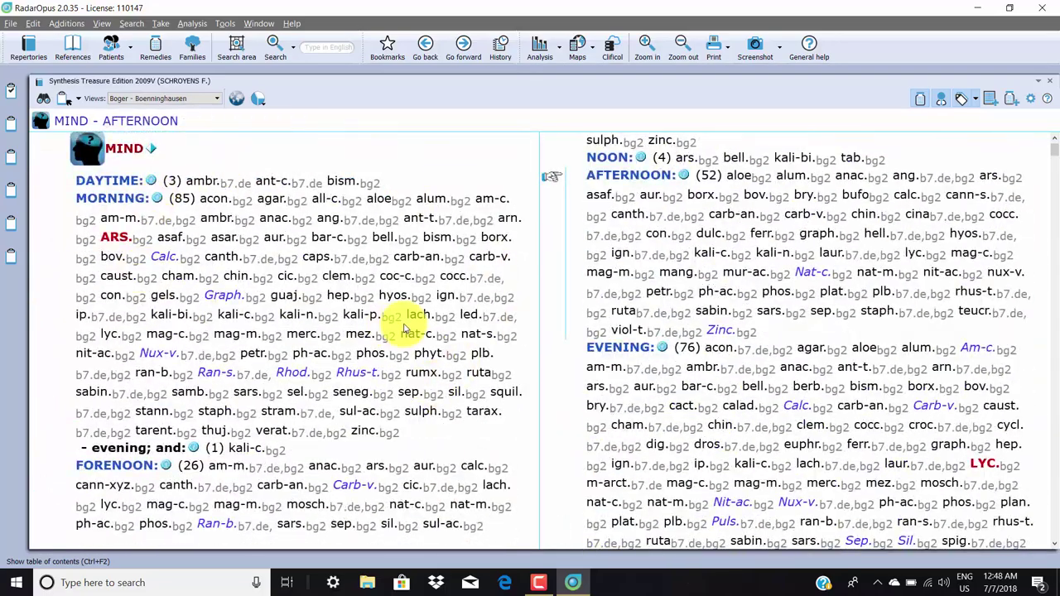
scroll(389, 315, up, 1)
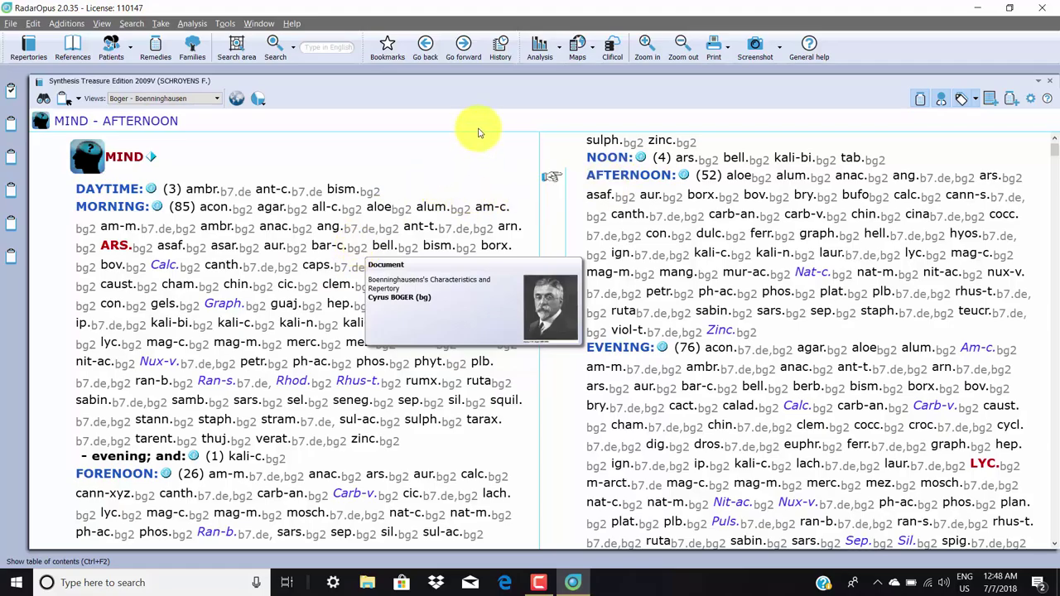
click(944, 99)
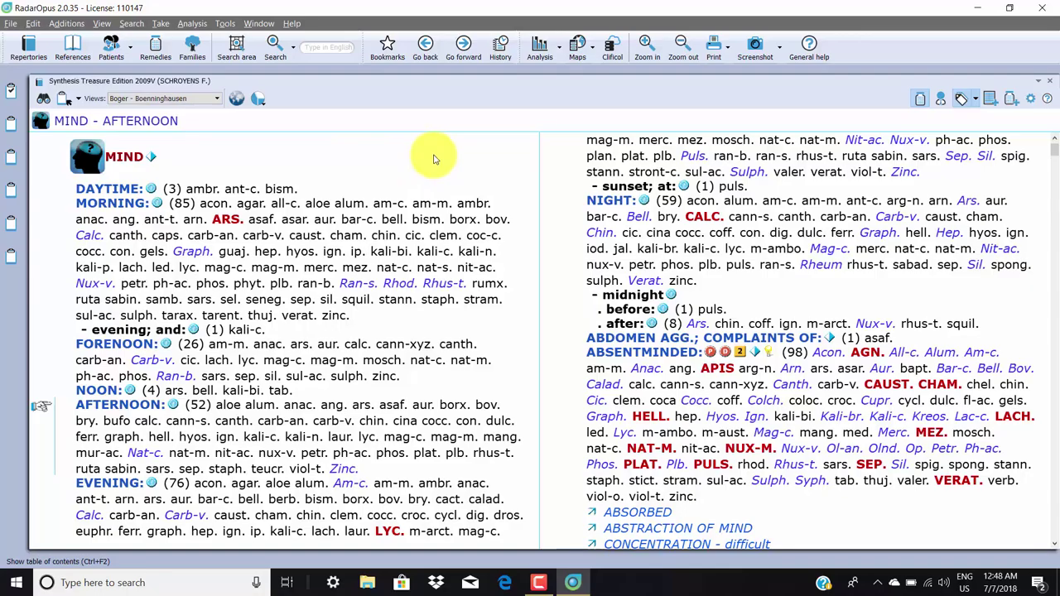
Step: Select the ABSORBED rubric and follow its cross-reference to BROODING
scroll(432, 157, down, 5)
scroll(435, 159, down, 1)
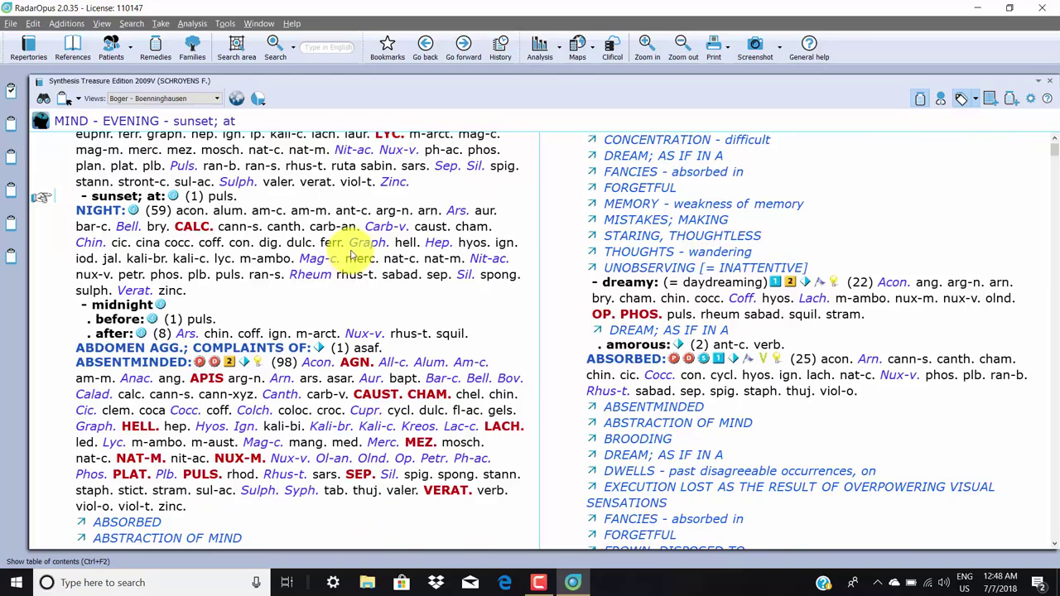
scroll(392, 225, down, 2)
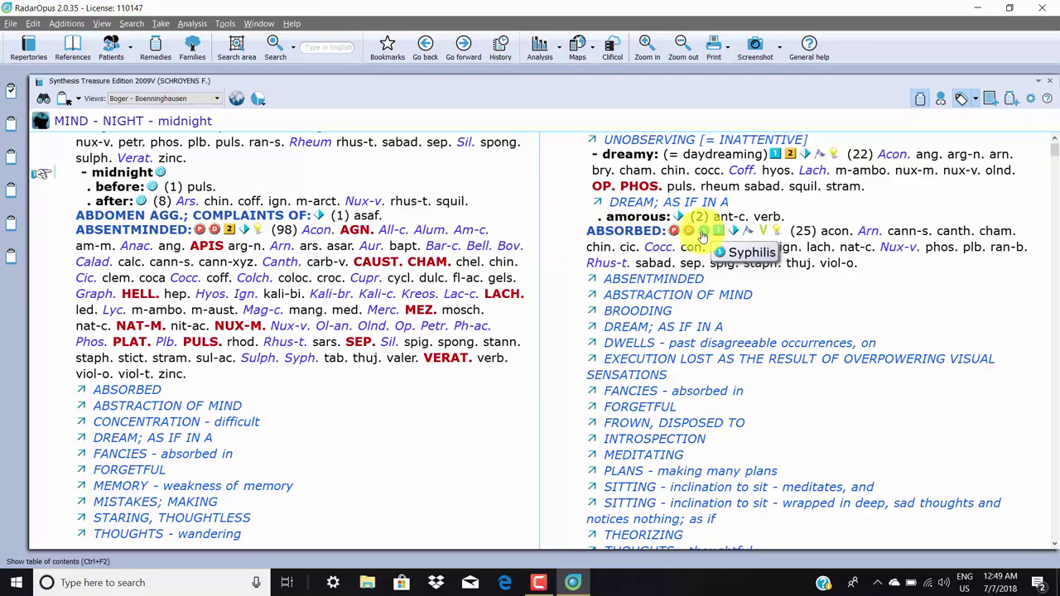
scroll(715, 303, down, 5)
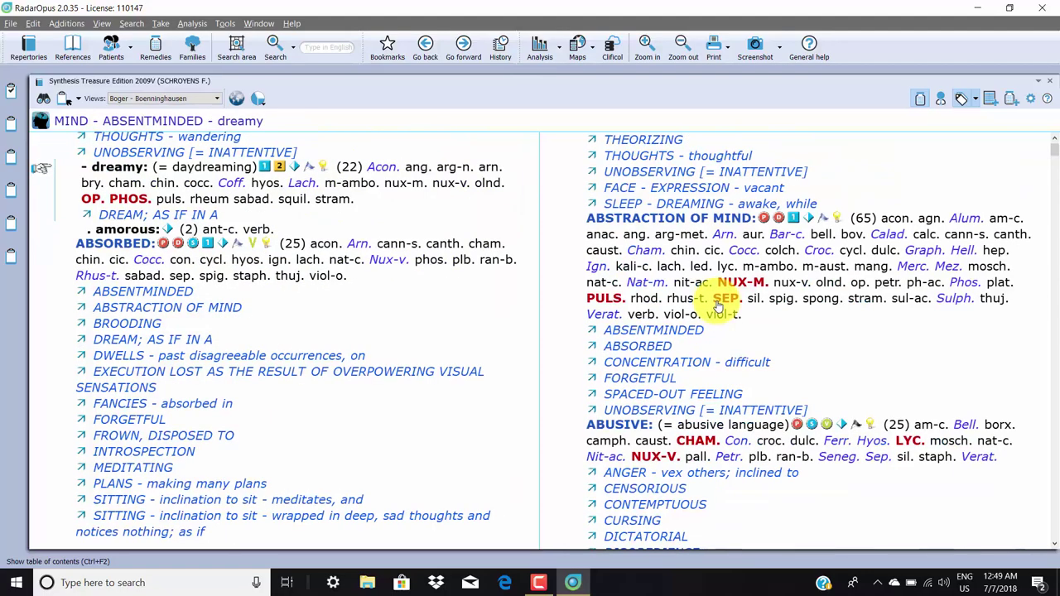
click(130, 327)
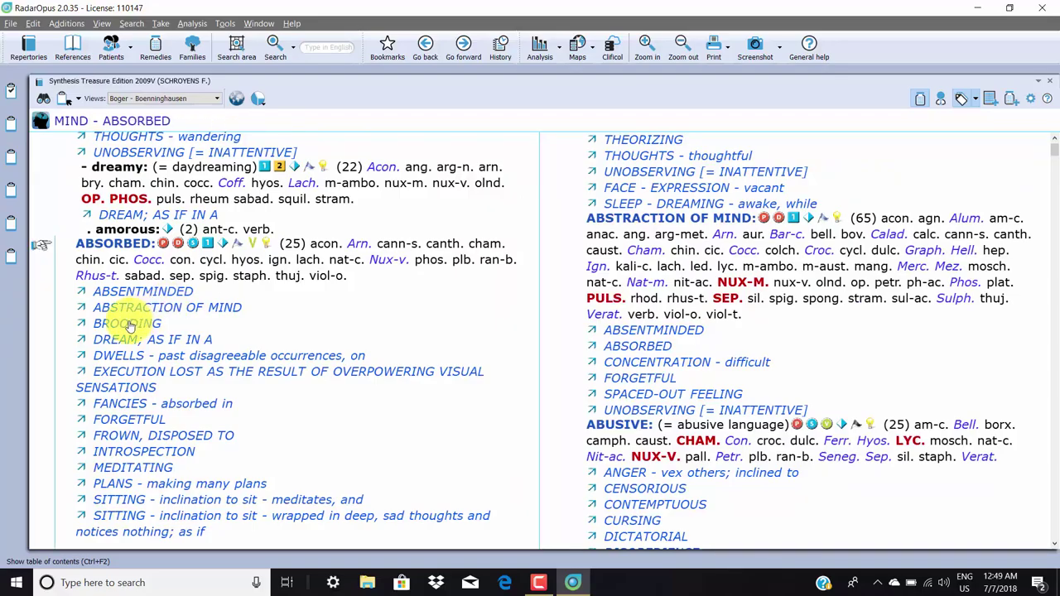
click(130, 325)
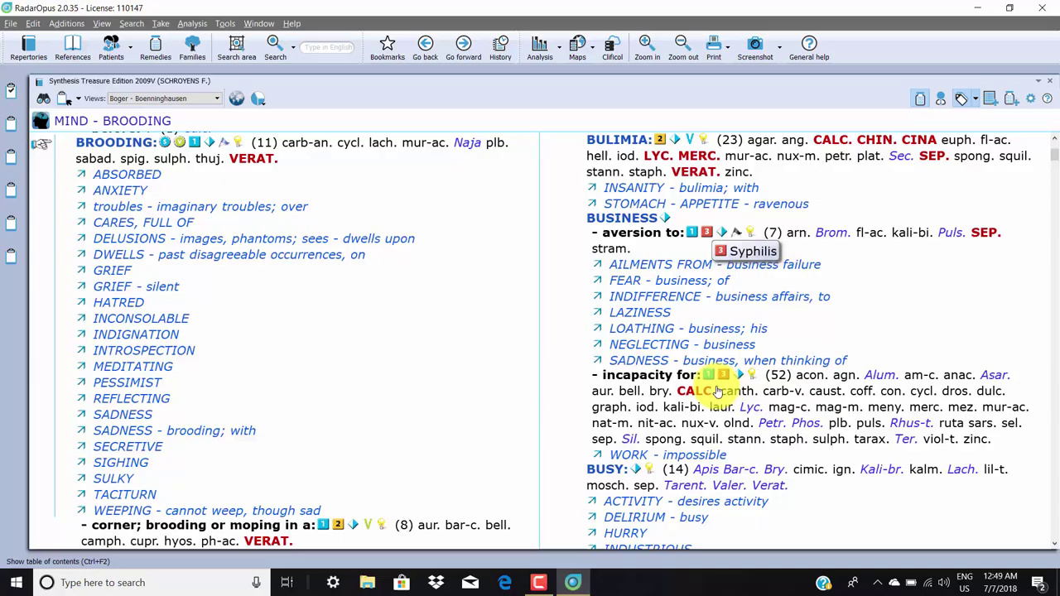
mouse_move(725, 375)
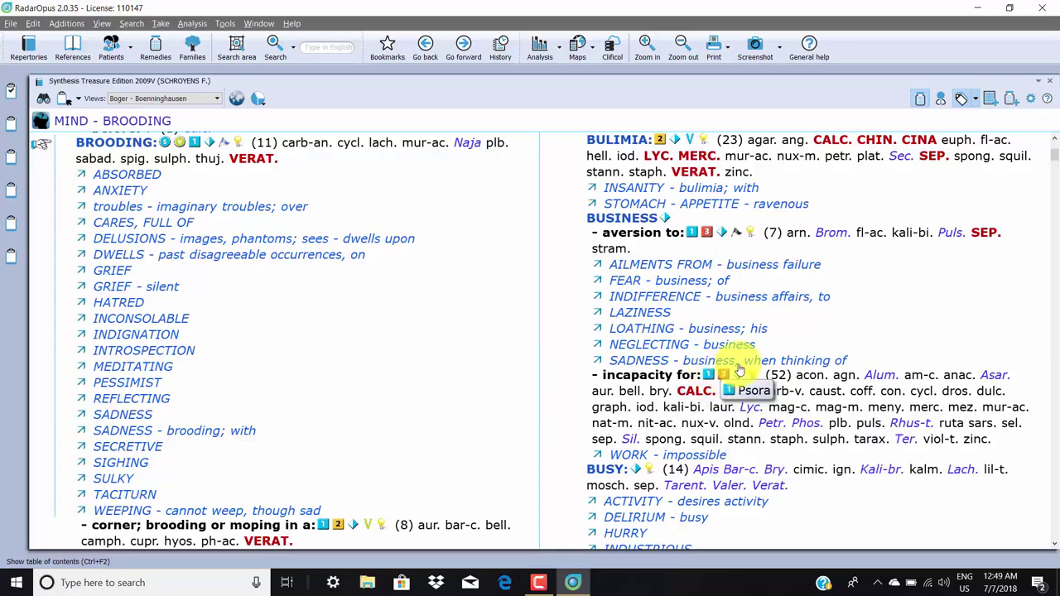
scroll(840, 289, down, 1)
scroll(849, 297, down, 3)
scroll(849, 294, down, 3)
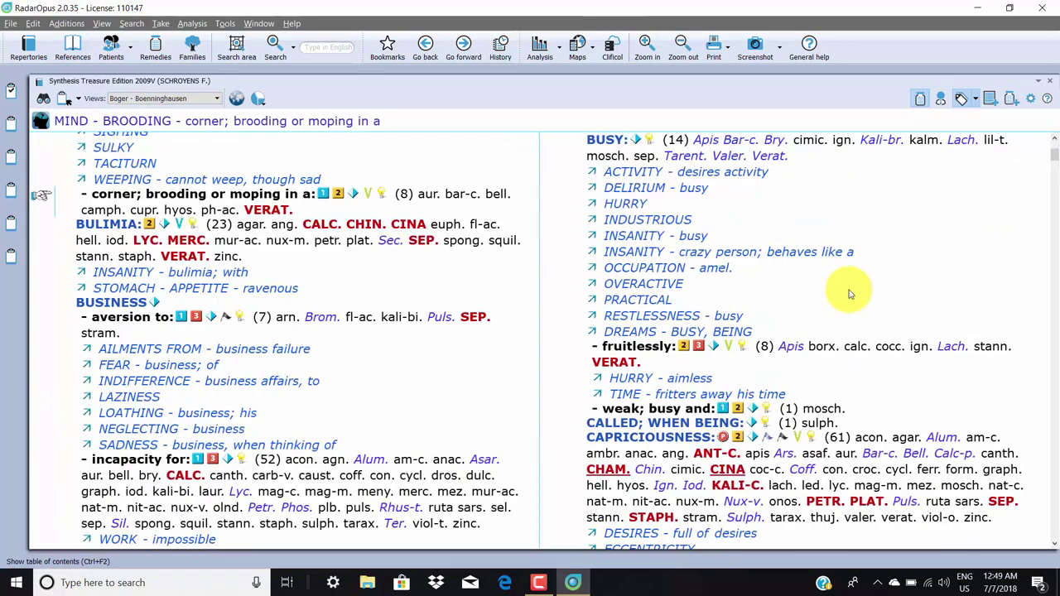
scroll(849, 294, down, 4)
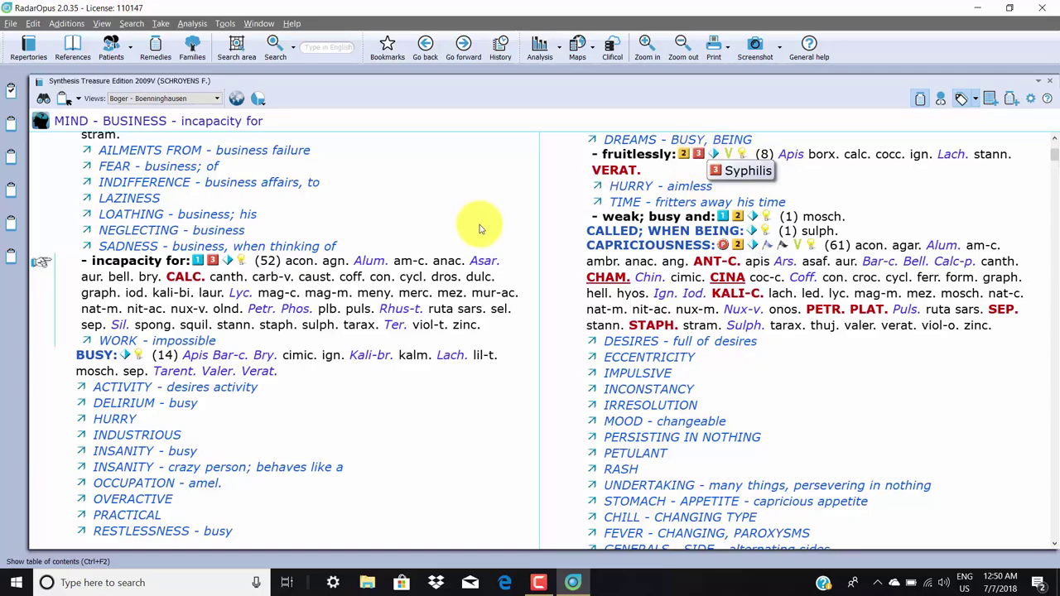
scroll(481, 226, down, 4)
scroll(480, 228, down, 5)
scroll(479, 231, down, 2)
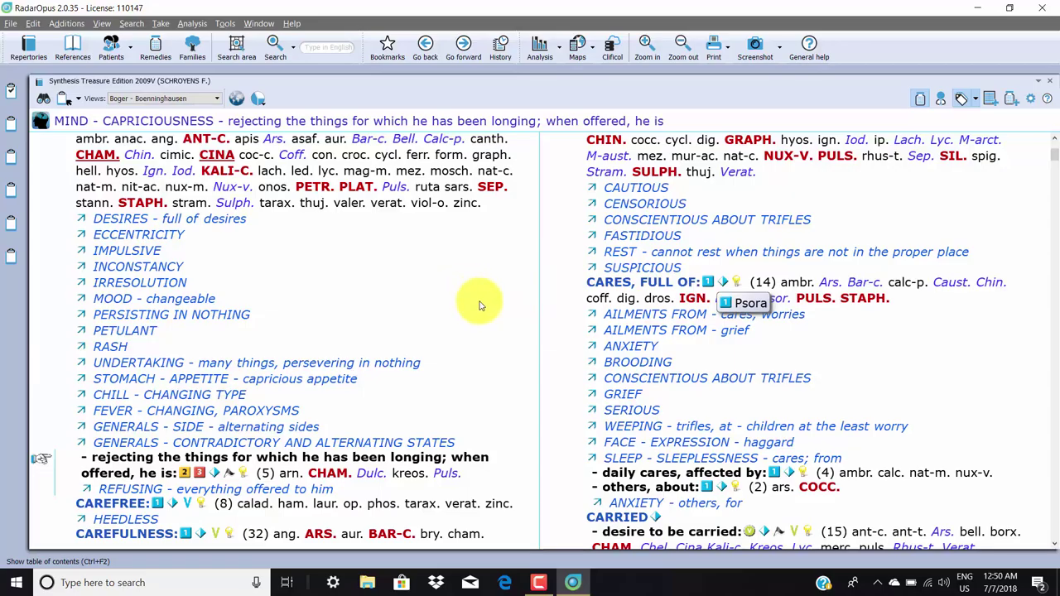
scroll(479, 306, down, 5)
scroll(479, 305, down, 1)
scroll(480, 306, down, 4)
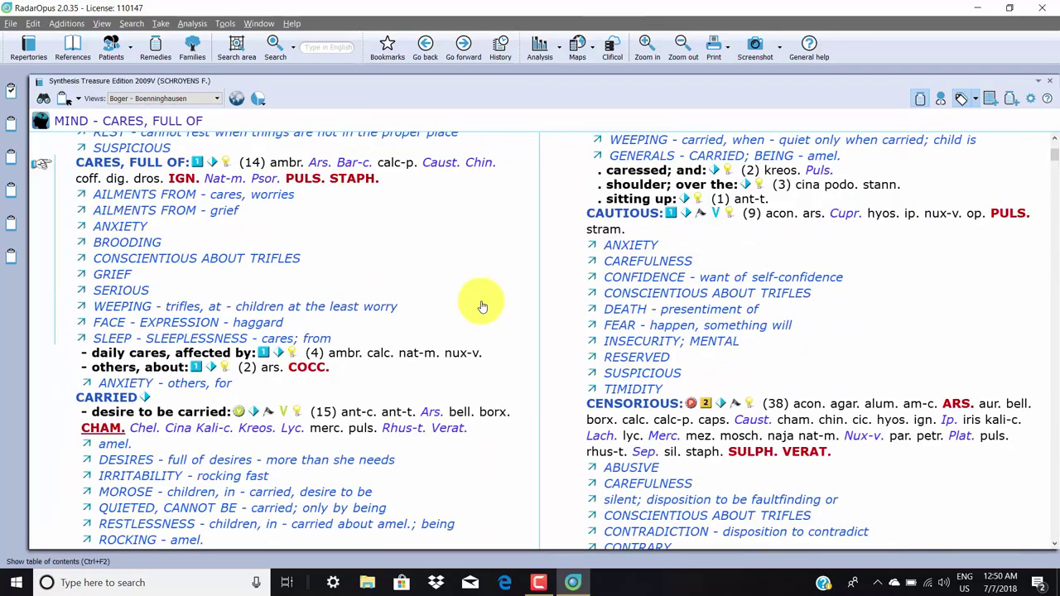
scroll(482, 306, down, 4)
scroll(482, 304, down, 1)
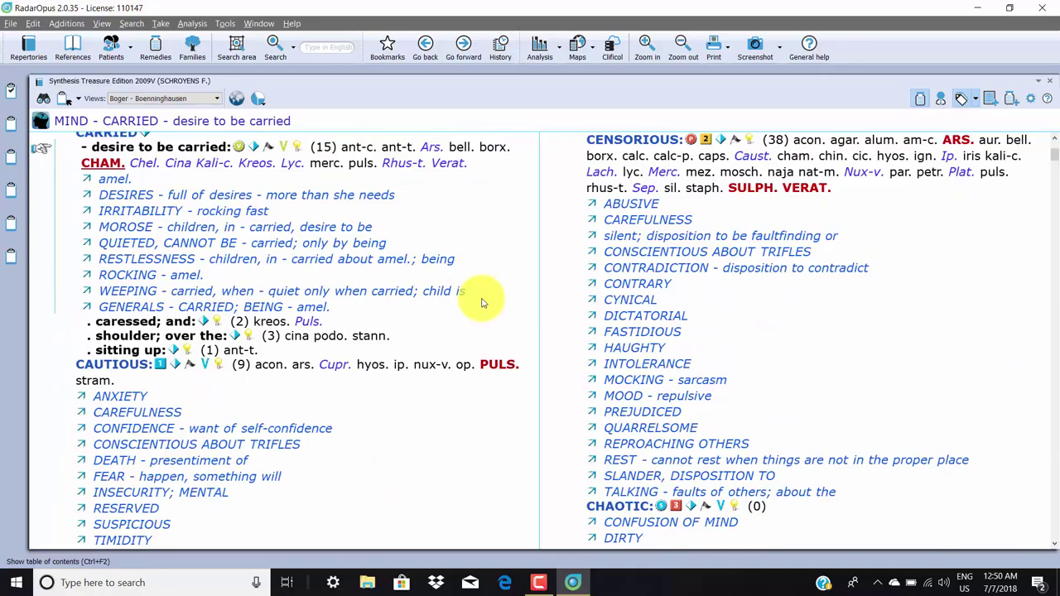
scroll(485, 296, down, 1)
scroll(489, 290, down, 1)
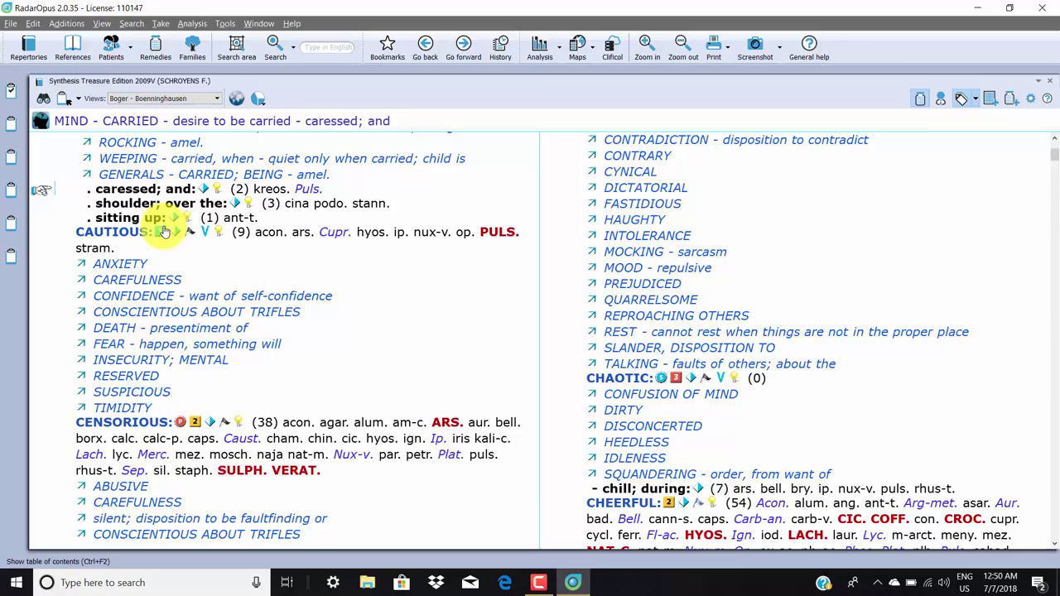
Step: Switch the repertory back to the Full repertory view
click(217, 100)
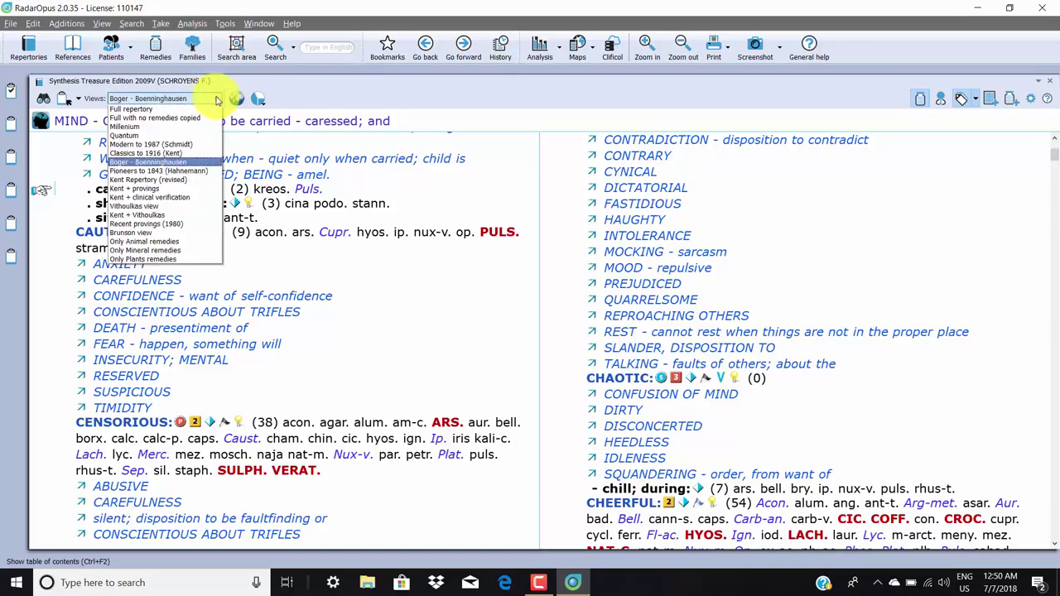
click(191, 108)
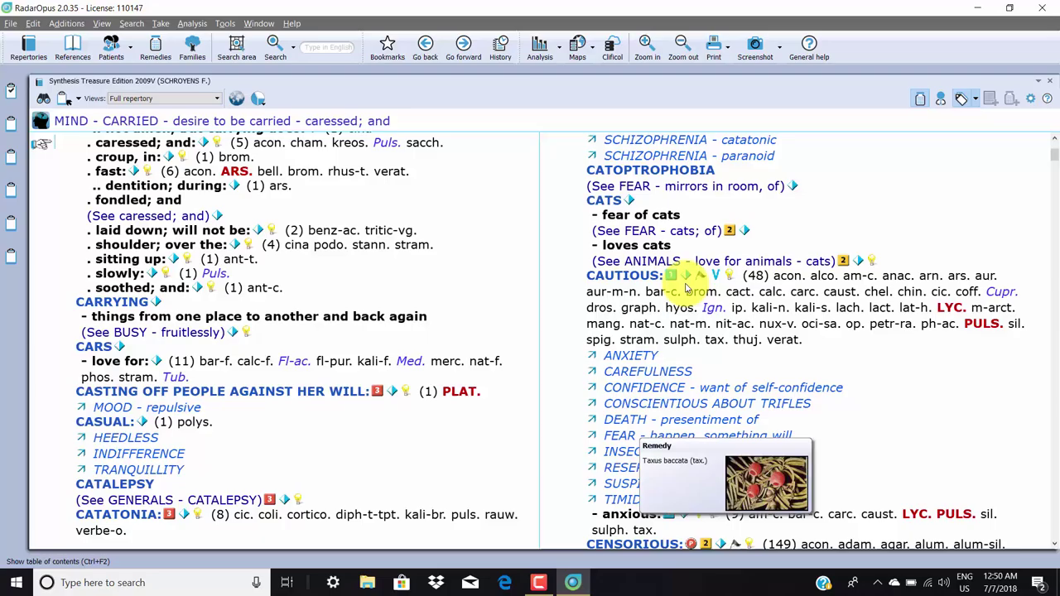
scroll(551, 314, down, 4)
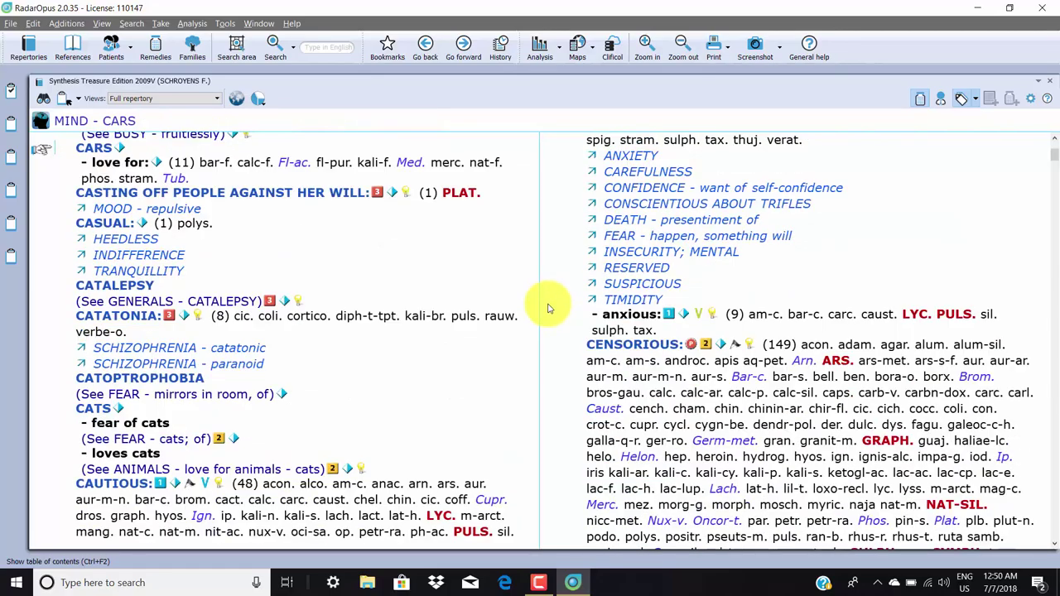
scroll(549, 318, down, 4)
scroll(549, 321, down, 6)
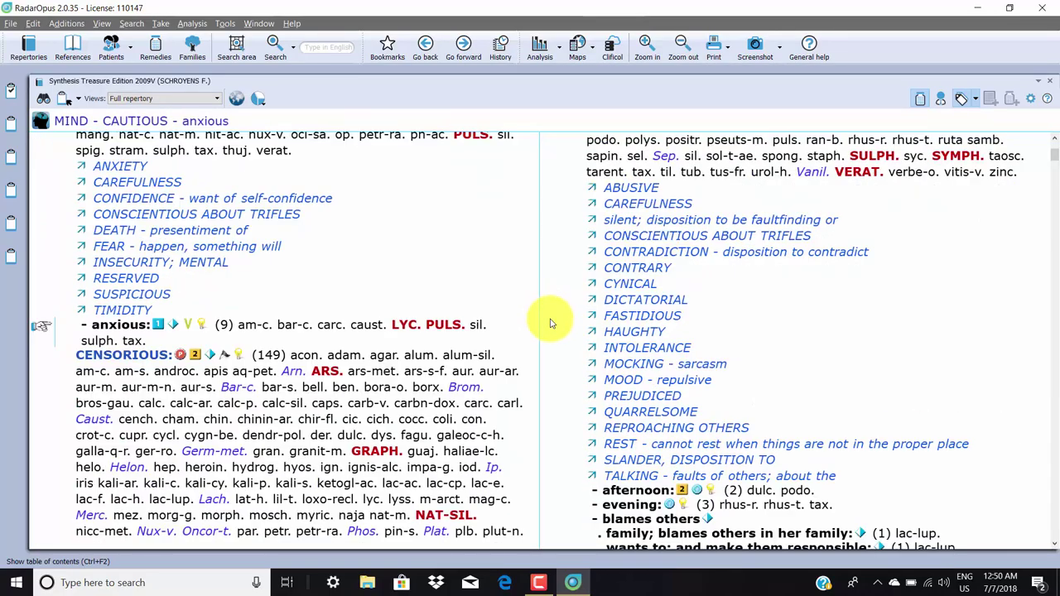
scroll(547, 322, up, 5)
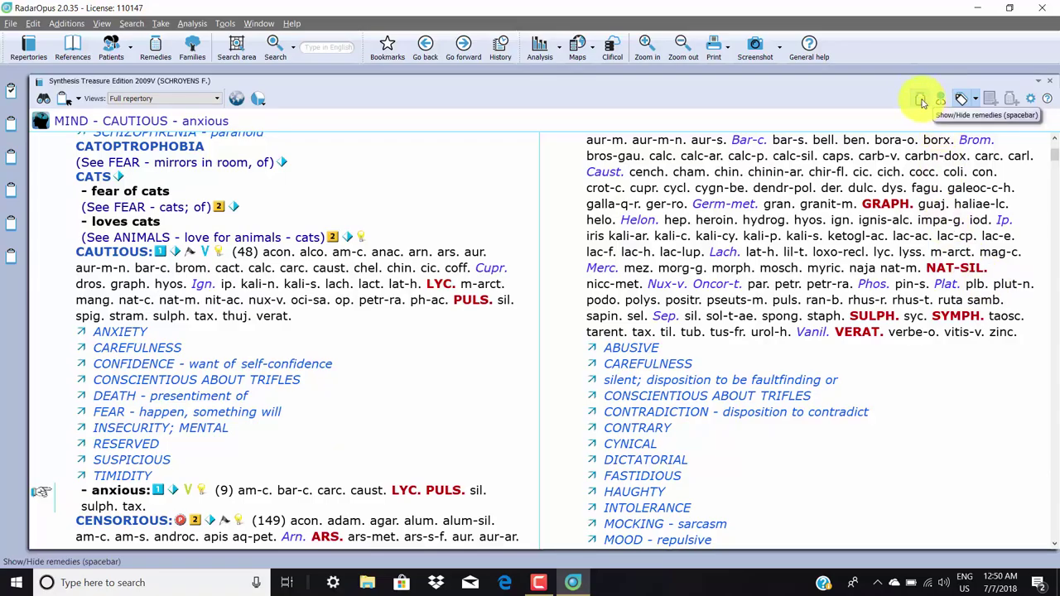
Step: Toggle the remedy lists and the rubric tags off and back on
click(921, 101)
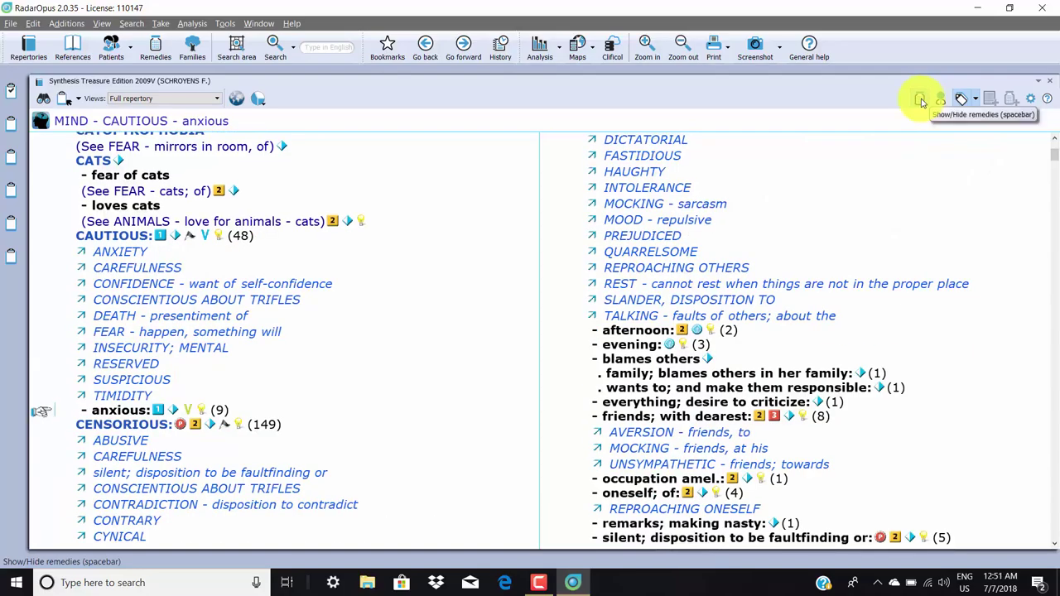
click(921, 102)
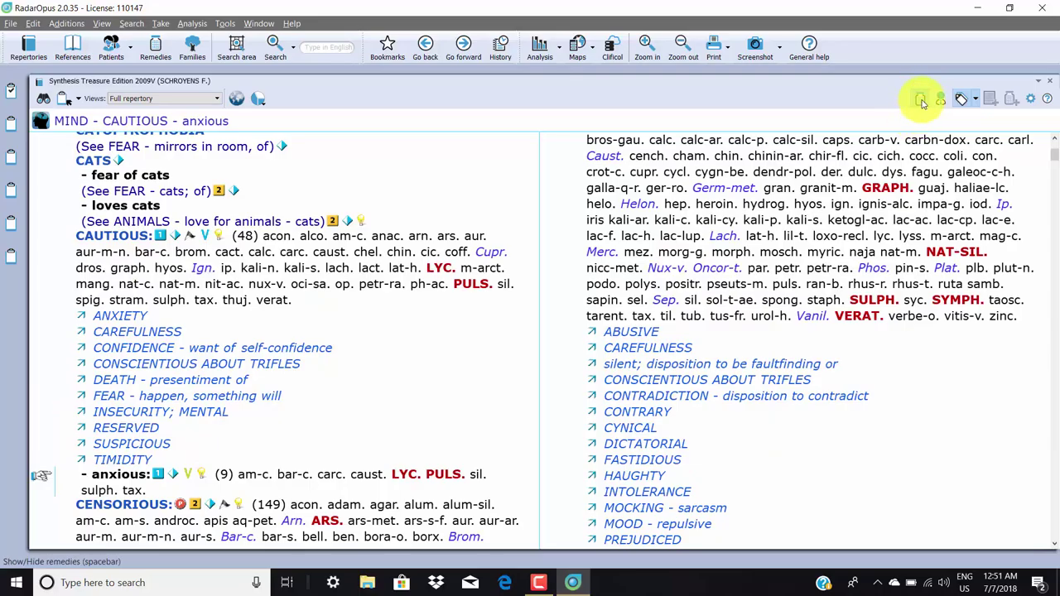
click(969, 101)
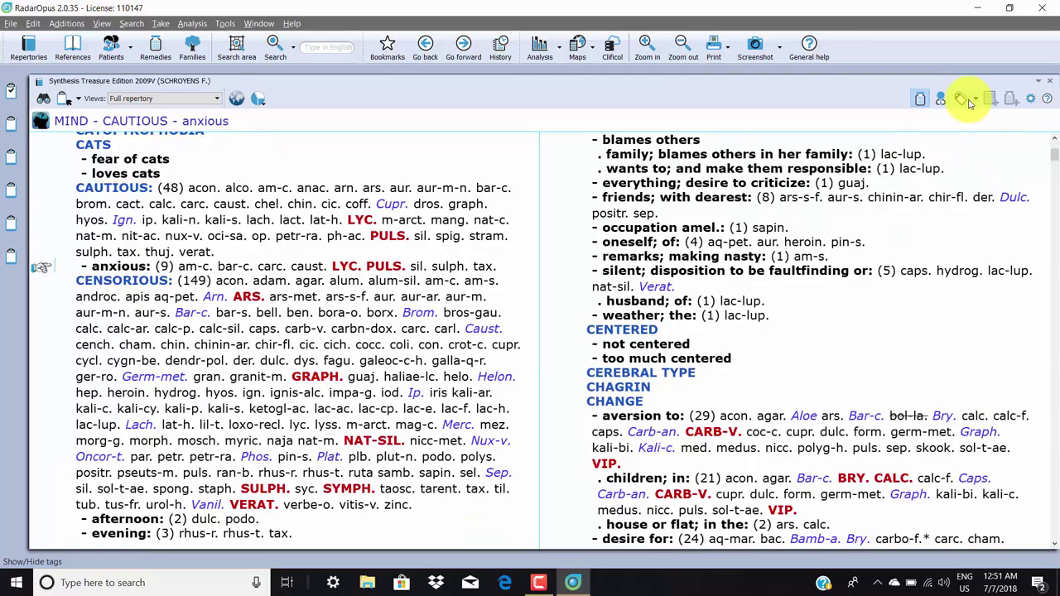
click(970, 101)
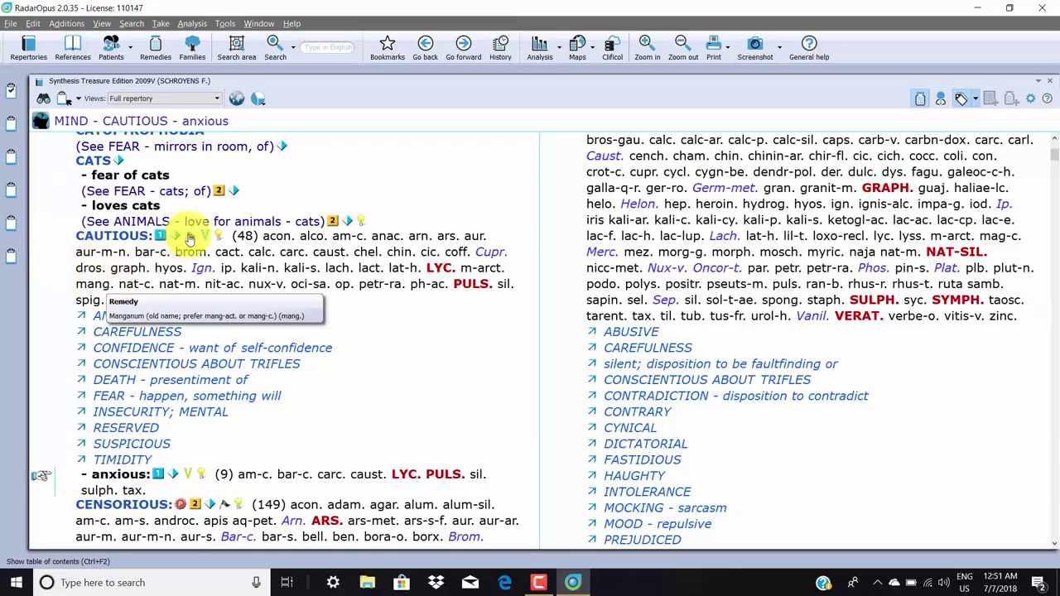
mouse_move(189, 236)
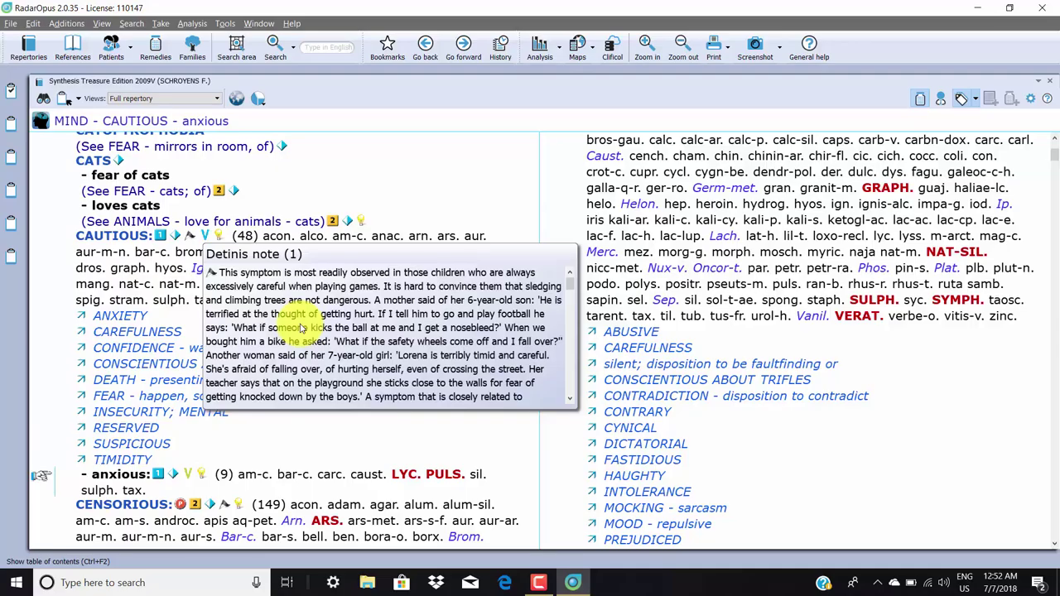
Step: Read down past the Cautious and Censorious notes to Censorious – occupation amel
scroll(302, 329, down, 1)
scroll(302, 329, down, 1)
scroll(303, 329, down, 1)
scroll(303, 328, down, 1)
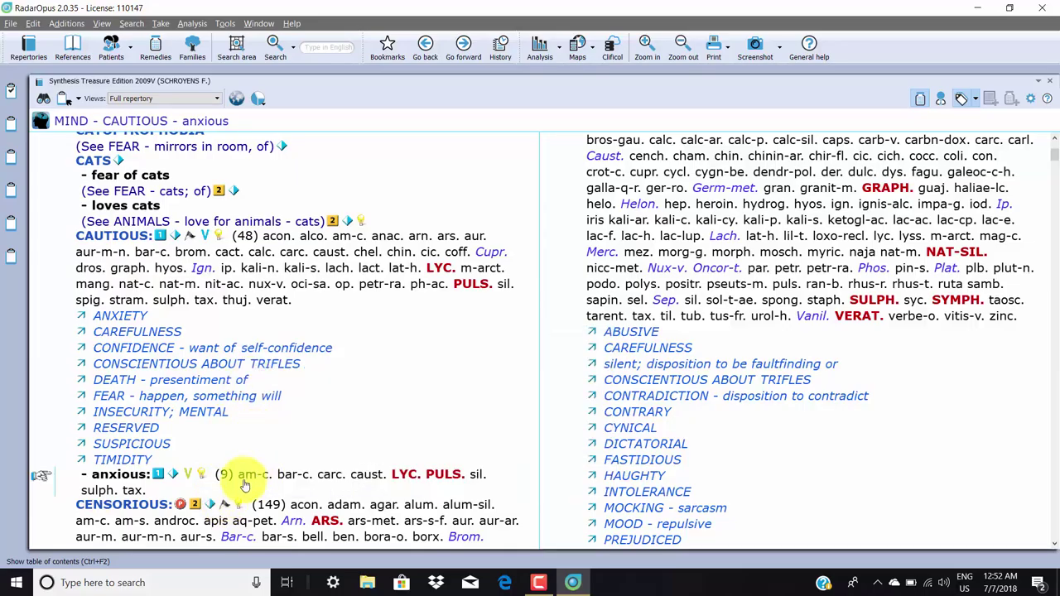
mouse_move(238, 504)
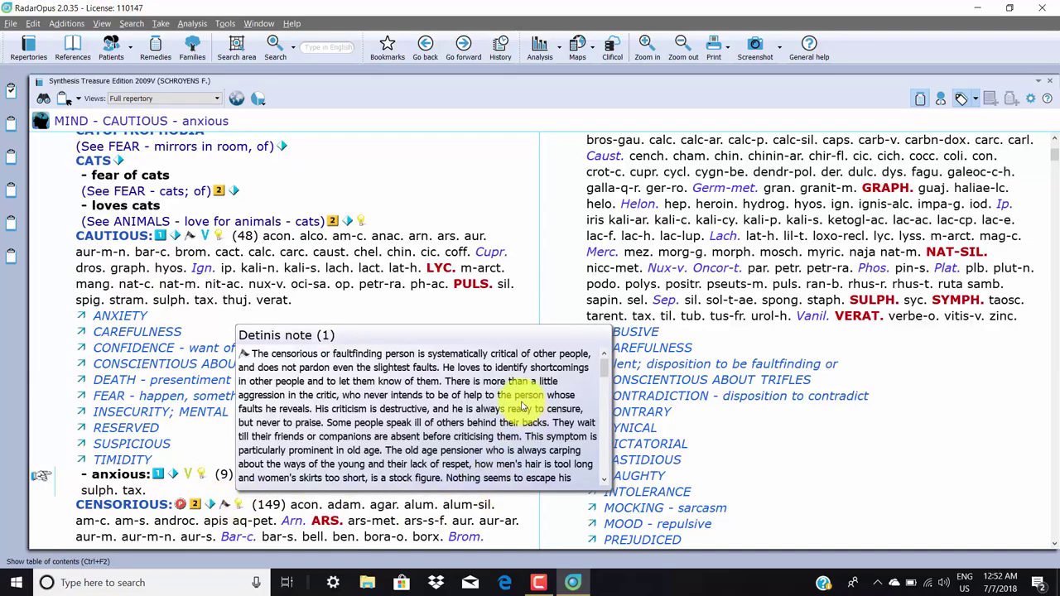
scroll(524, 389, down, 2)
scroll(659, 350, down, 5)
scroll(586, 336, down, 3)
scroll(574, 338, down, 2)
scroll(574, 338, down, 4)
scroll(539, 332, down, 5)
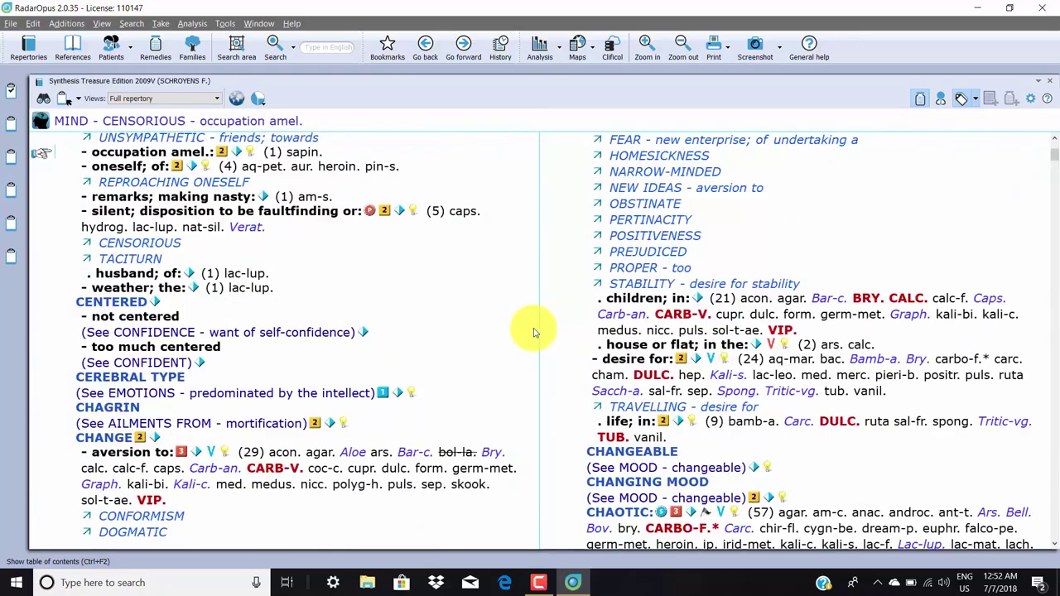
Step: Show the Detinis note for the CHAOTIC rubric, closing and reopening it once
scroll(534, 332, down, 5)
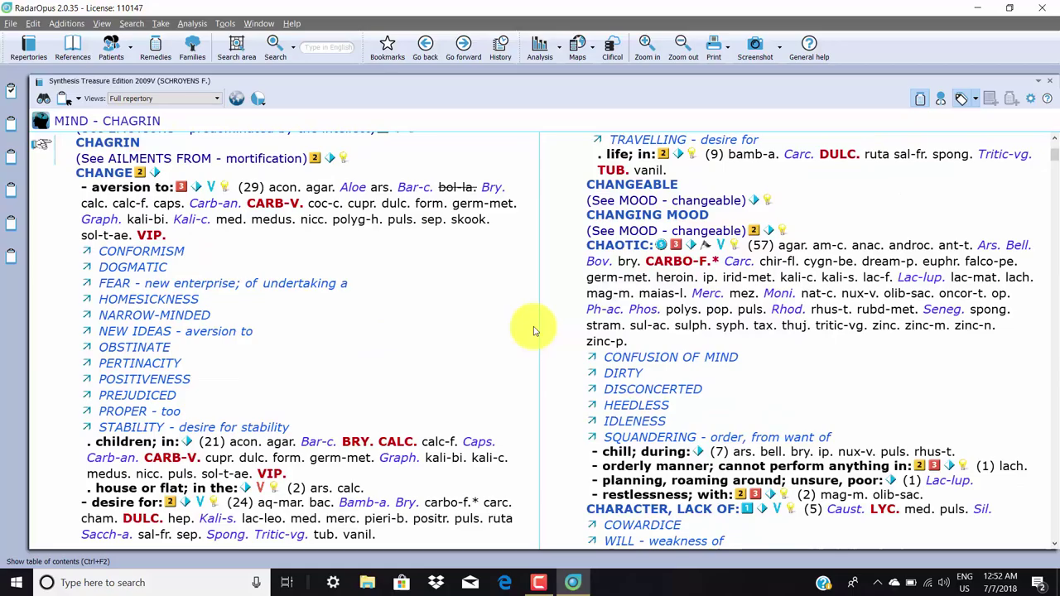
click(708, 244)
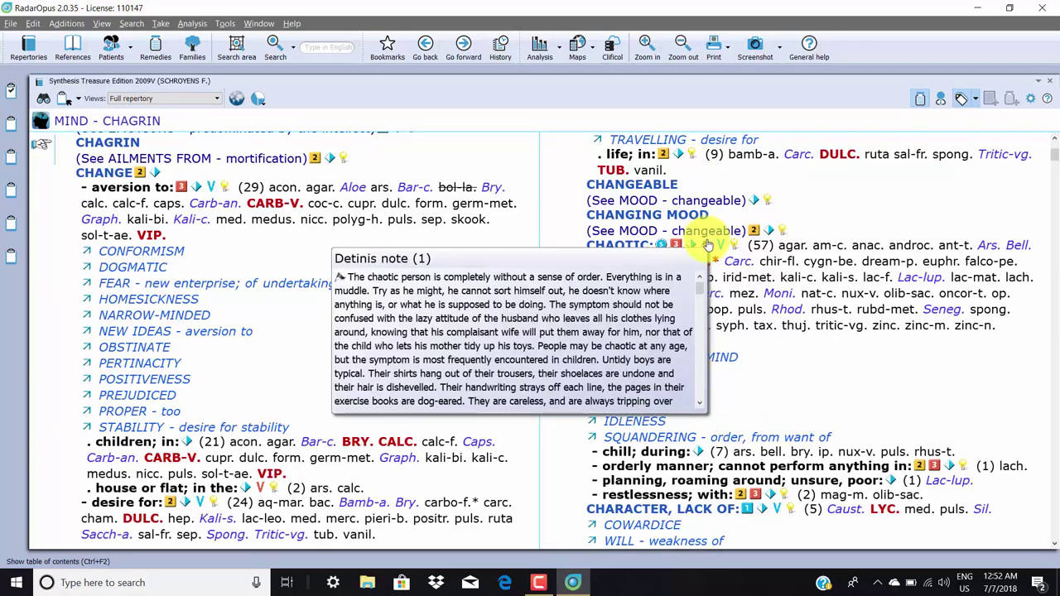
click(708, 245)
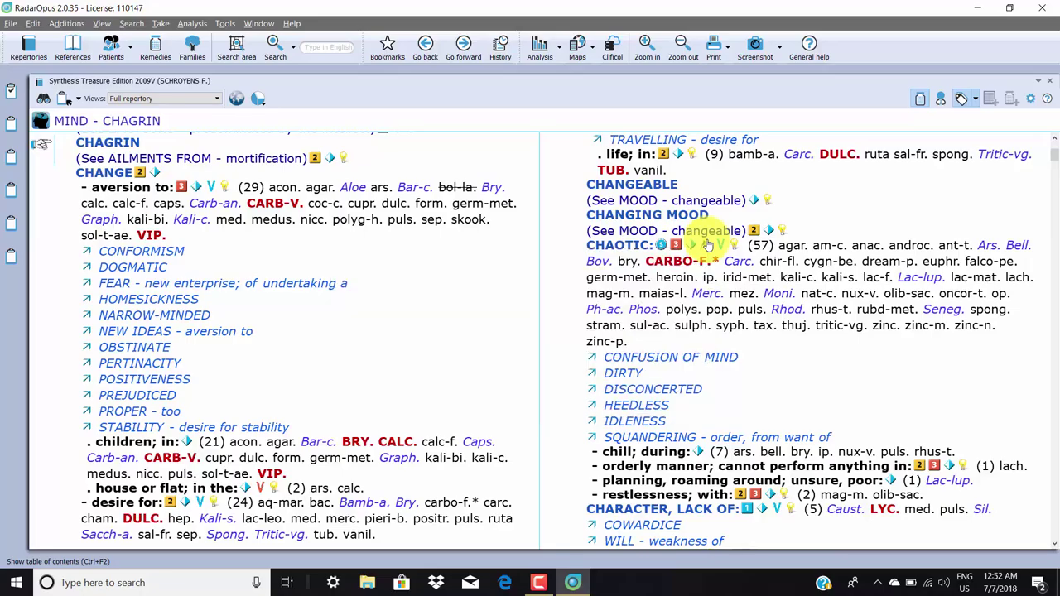
click(704, 248)
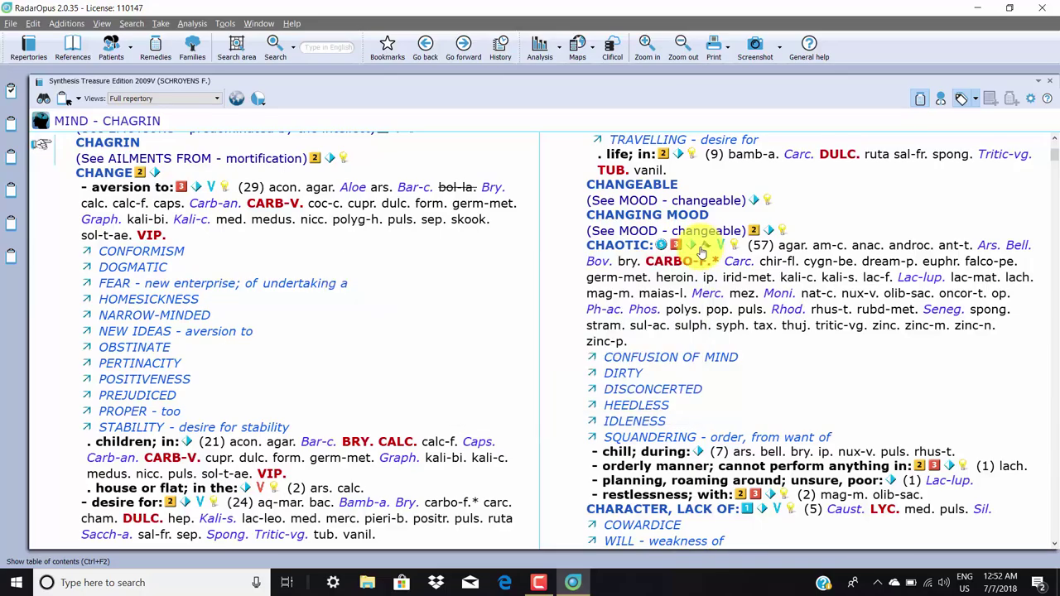
mouse_move(706, 245)
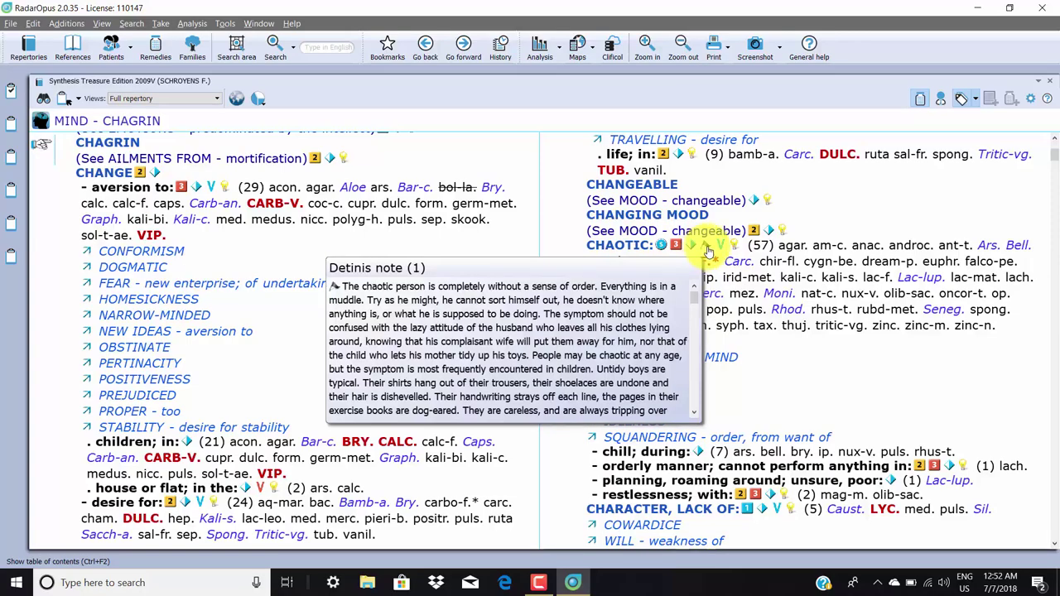
Step: Read down the CHEERFUL rubrics from night to 'music, from', then bring up the translation languages list
scroll(347, 333, down, 2)
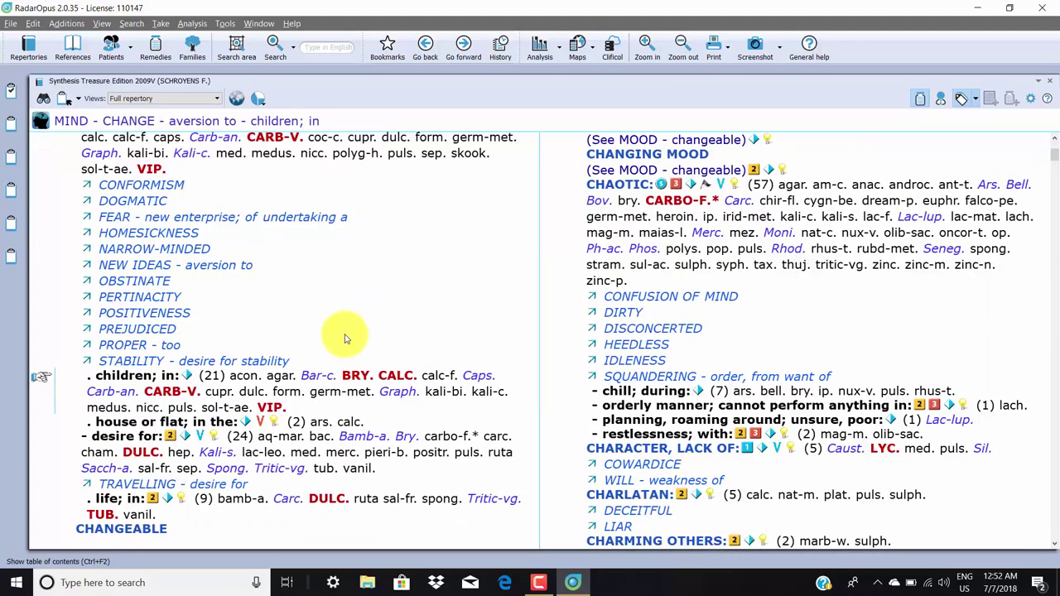
scroll(351, 336, down, 3)
scroll(351, 337, down, 3)
scroll(331, 348, down, 3)
scroll(356, 315, down, 3)
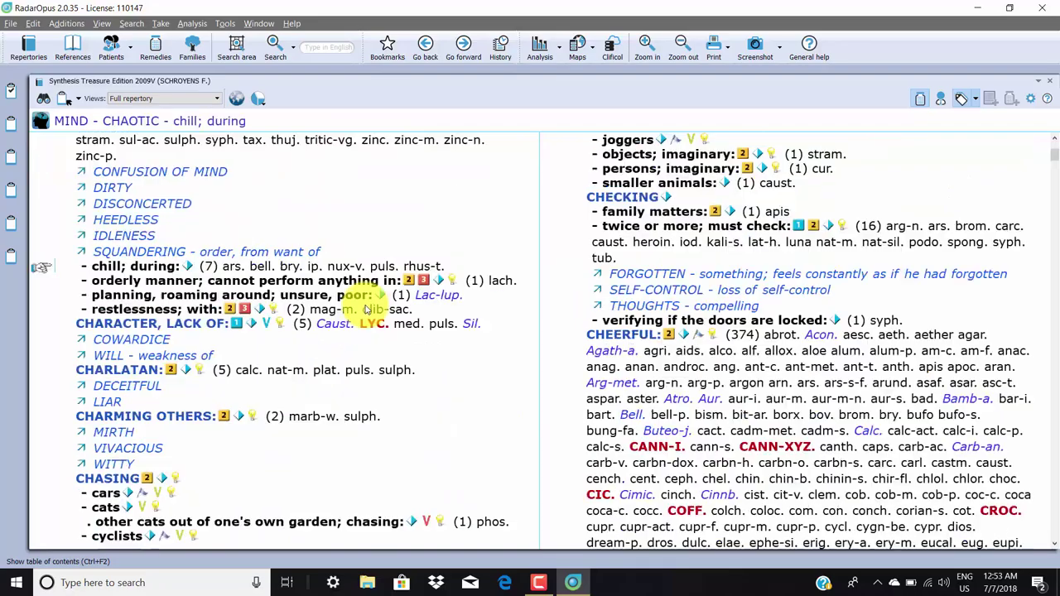
scroll(367, 304, down, 3)
scroll(367, 308, down, 3)
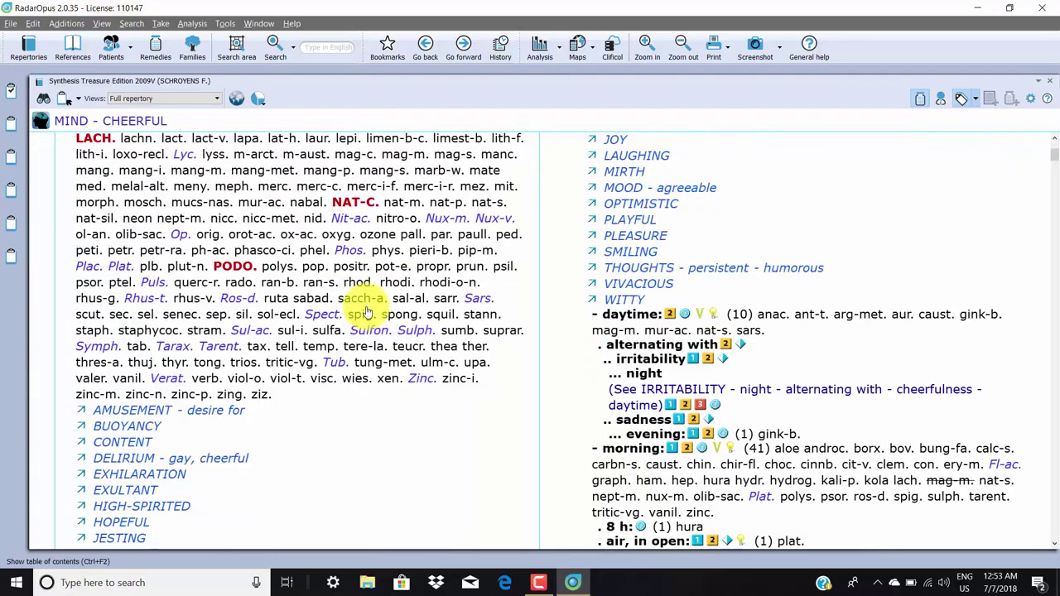
scroll(367, 312, down, 3)
scroll(367, 307, down, 3)
scroll(367, 307, down, 3)
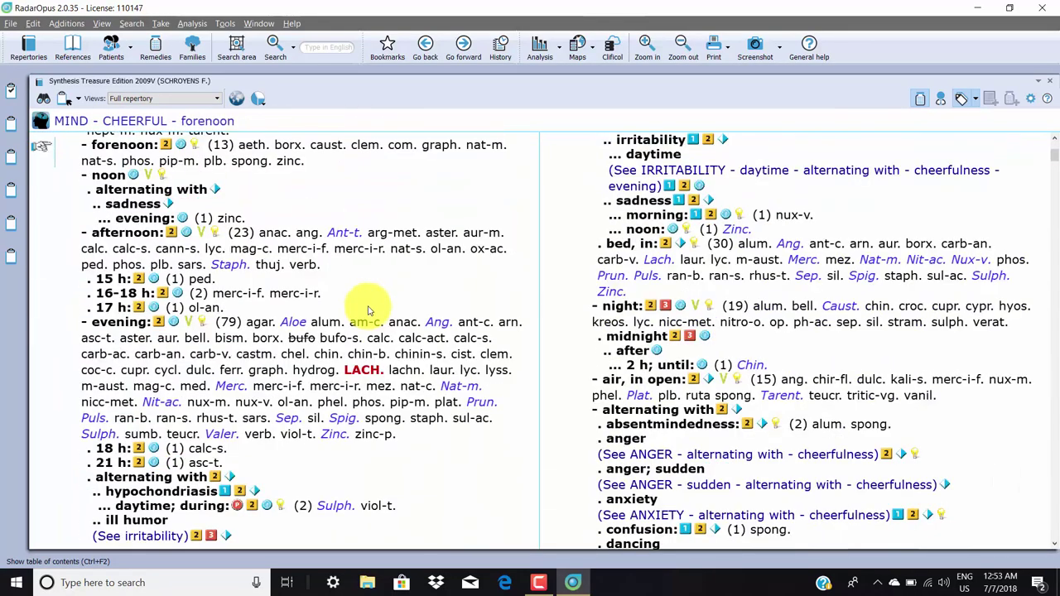
scroll(450, 296, down, 3)
scroll(447, 295, down, 3)
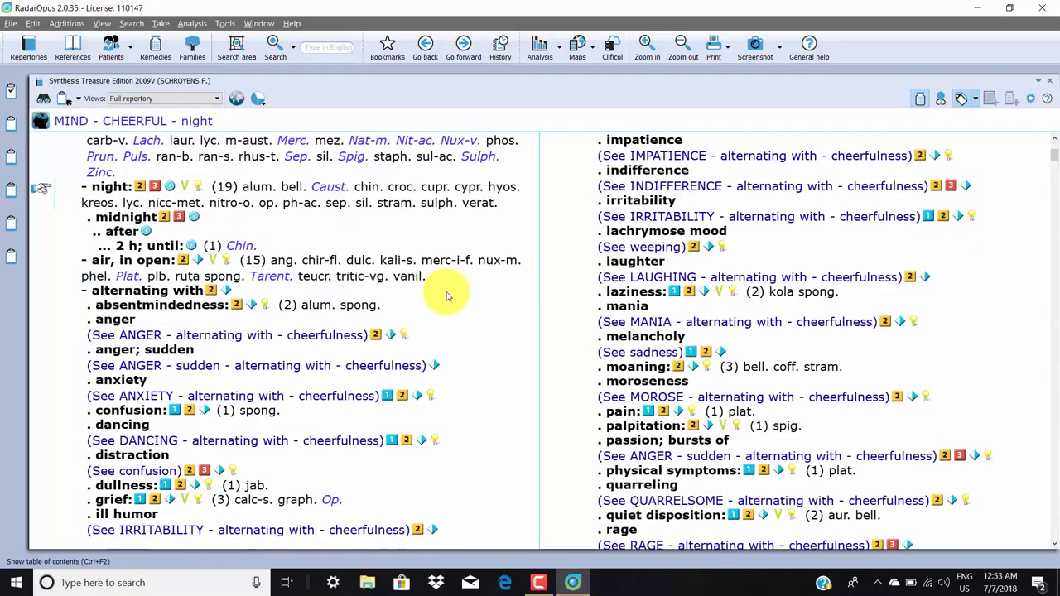
scroll(448, 296, down, 3)
scroll(450, 296, down, 3)
scroll(451, 298, down, 3)
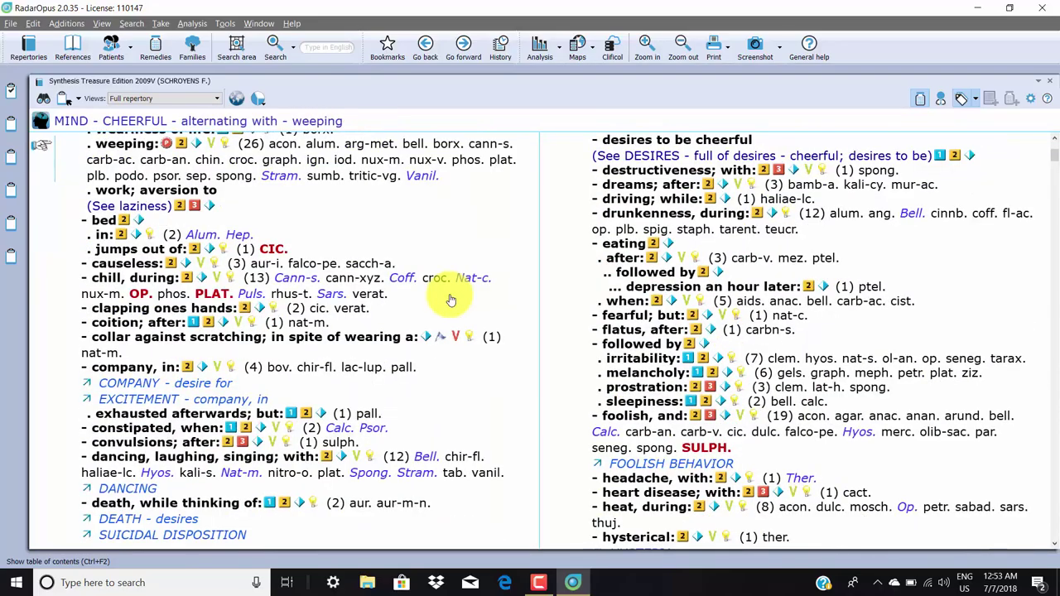
scroll(468, 299, down, 3)
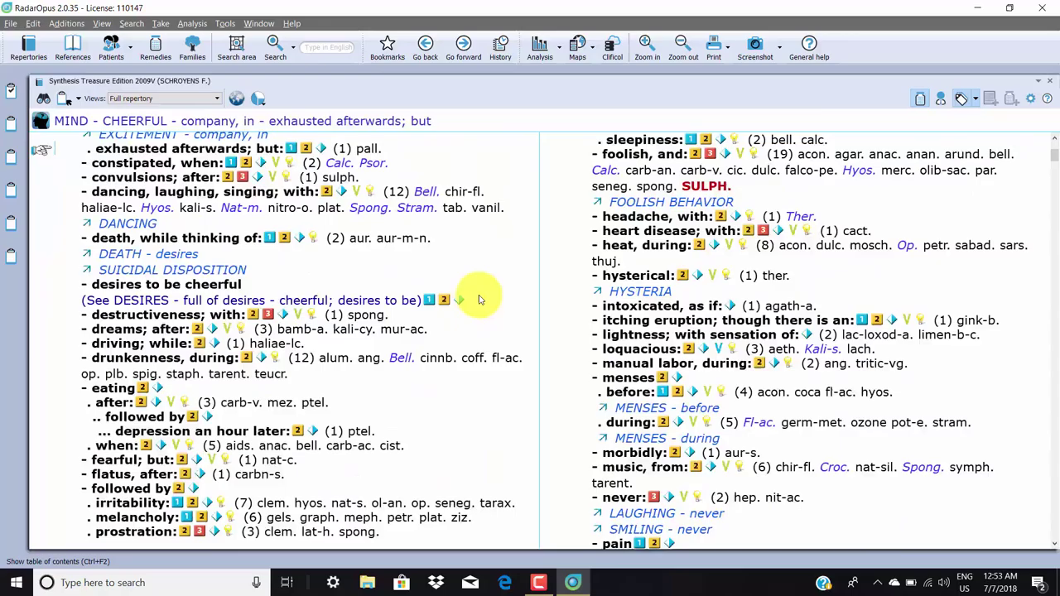
scroll(477, 300, down, 3)
scroll(481, 290, down, 3)
scroll(484, 290, down, 3)
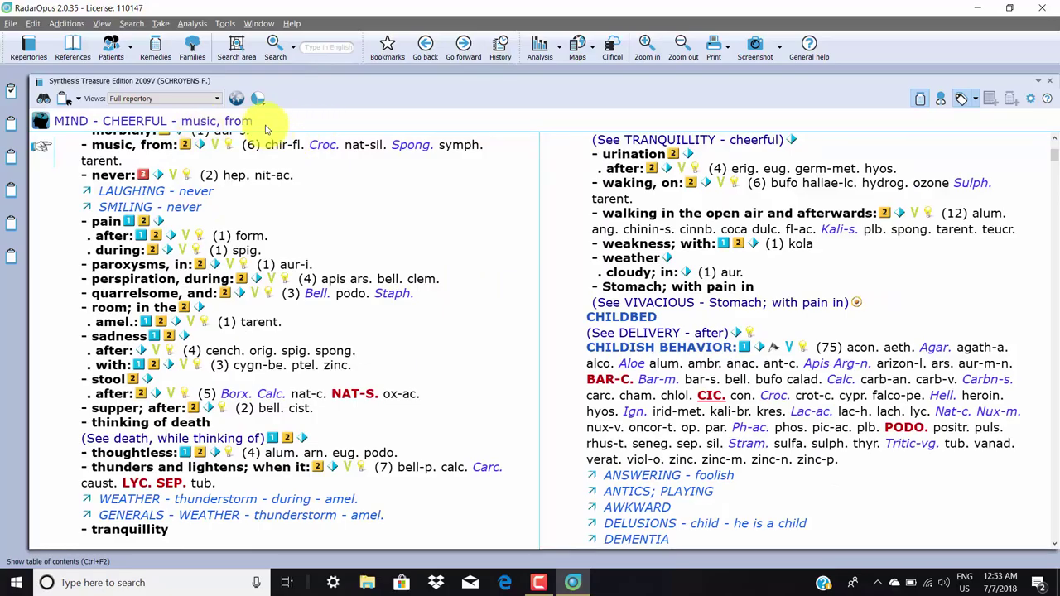
click(236, 101)
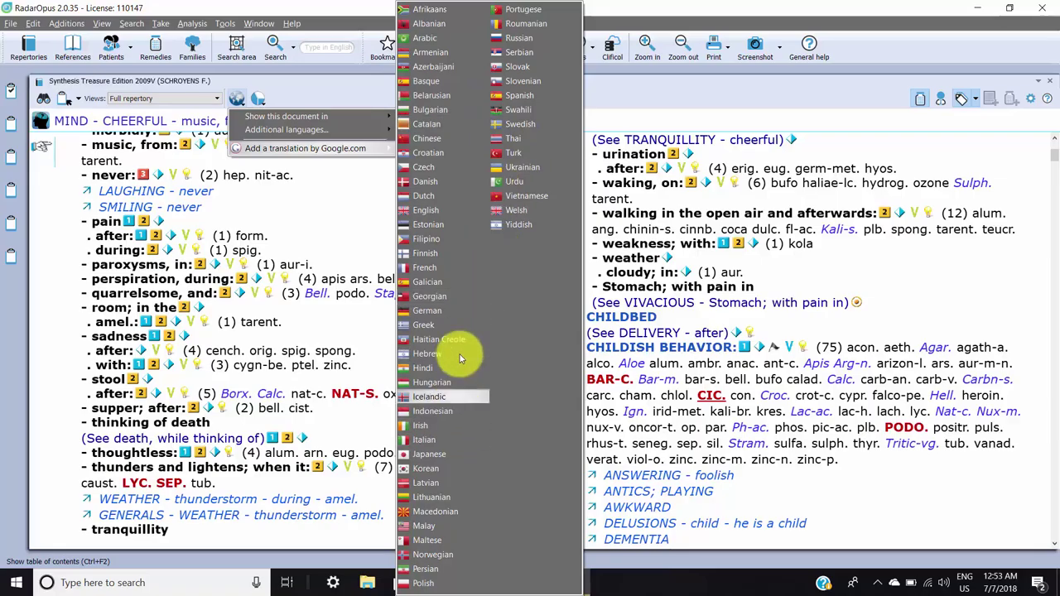
mouse_move(305, 148)
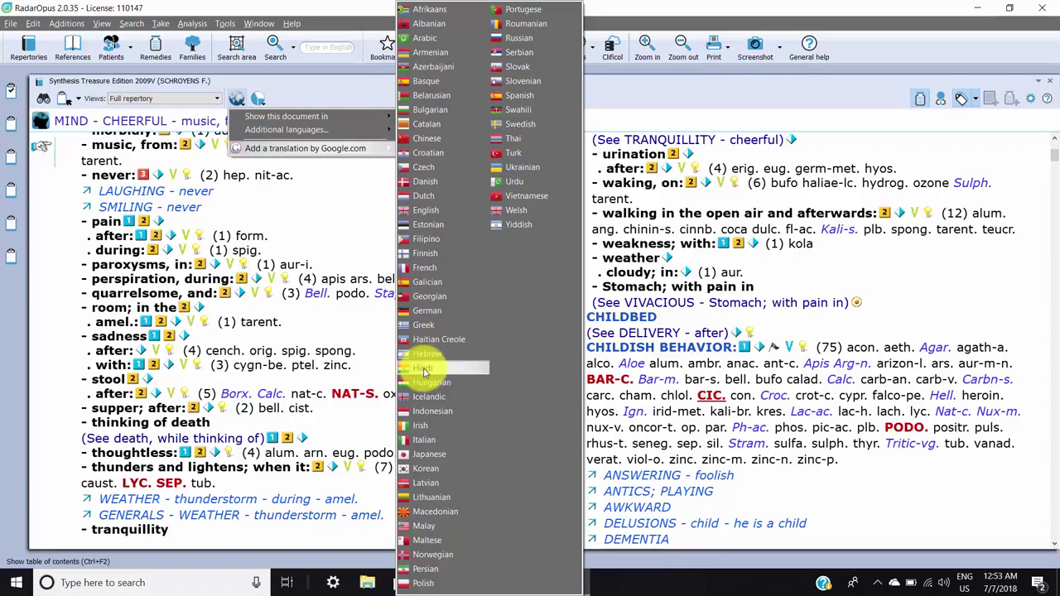
Step: Add a Hindi translation line beneath each Mind – Cheerful rubric
click(424, 370)
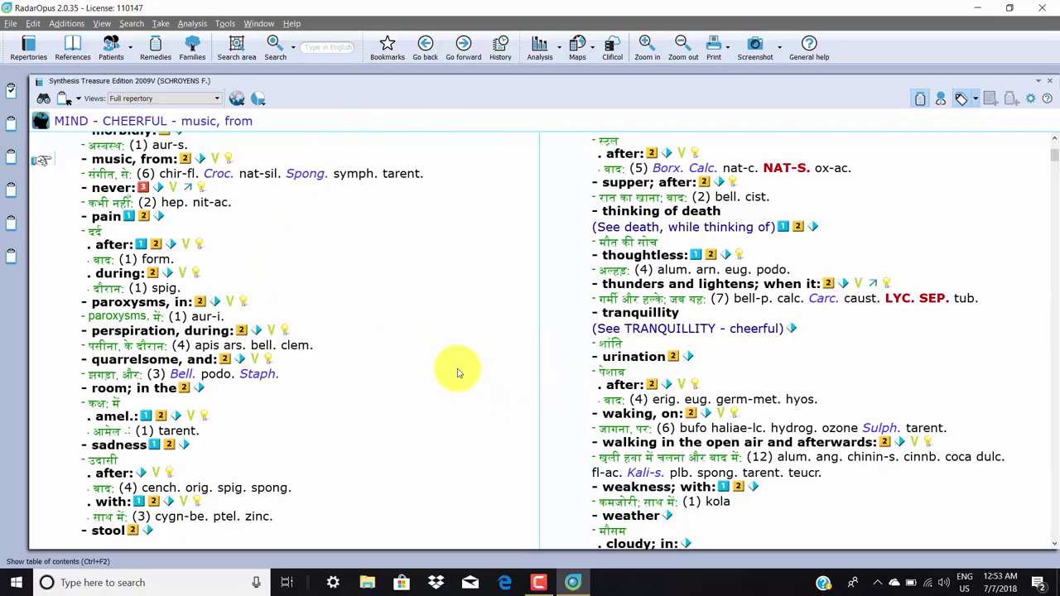
Step: Scroll to Mind – Children – desire to be with and turn off the Hindi translation
scroll(456, 357, down, 5)
scroll(452, 333, down, 1)
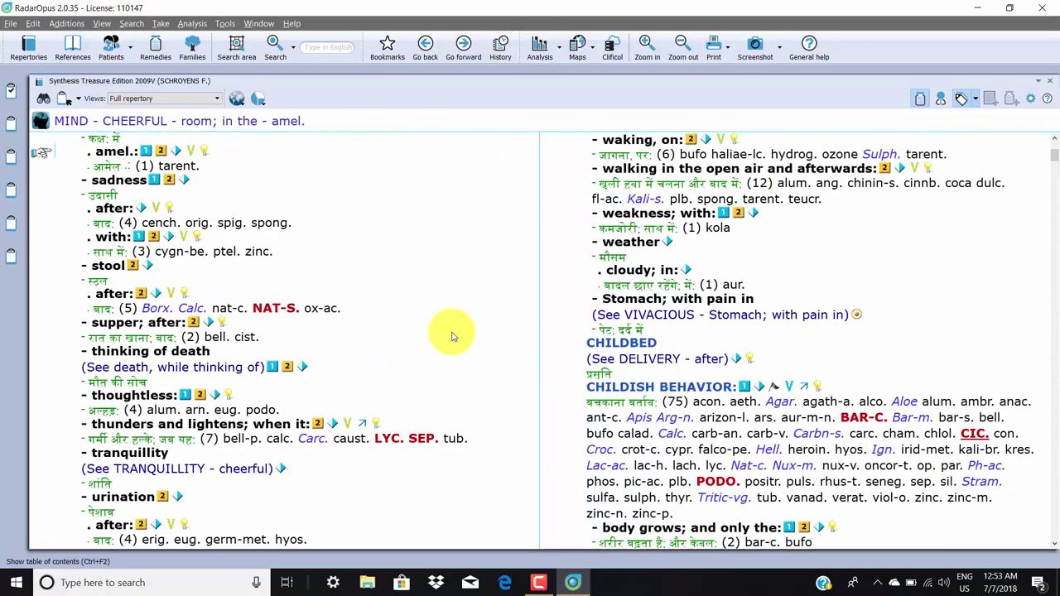
scroll(448, 333, down, 2)
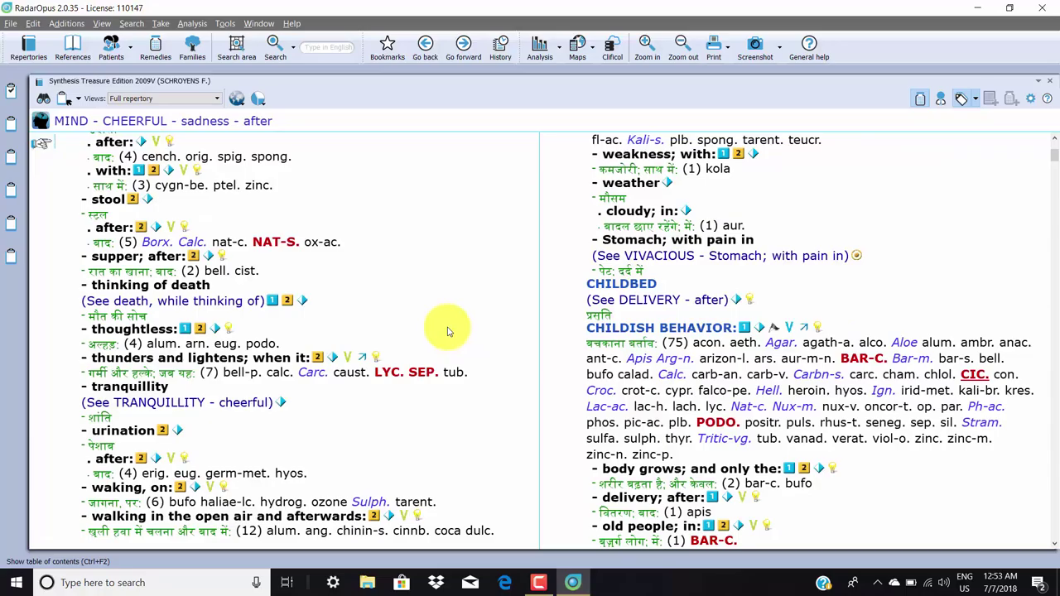
scroll(423, 331, down, 2)
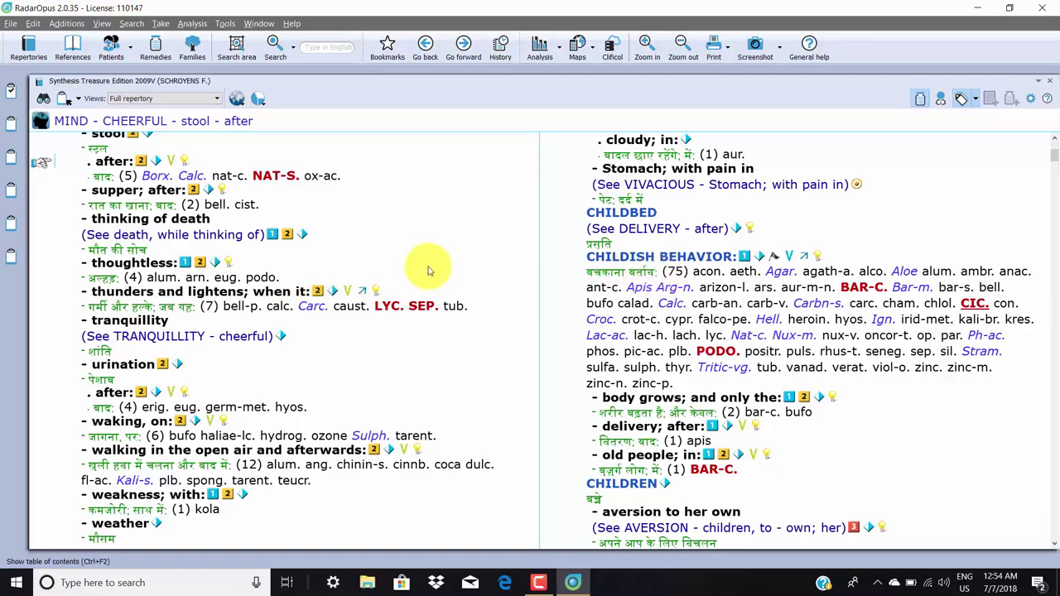
scroll(428, 270, down, 1)
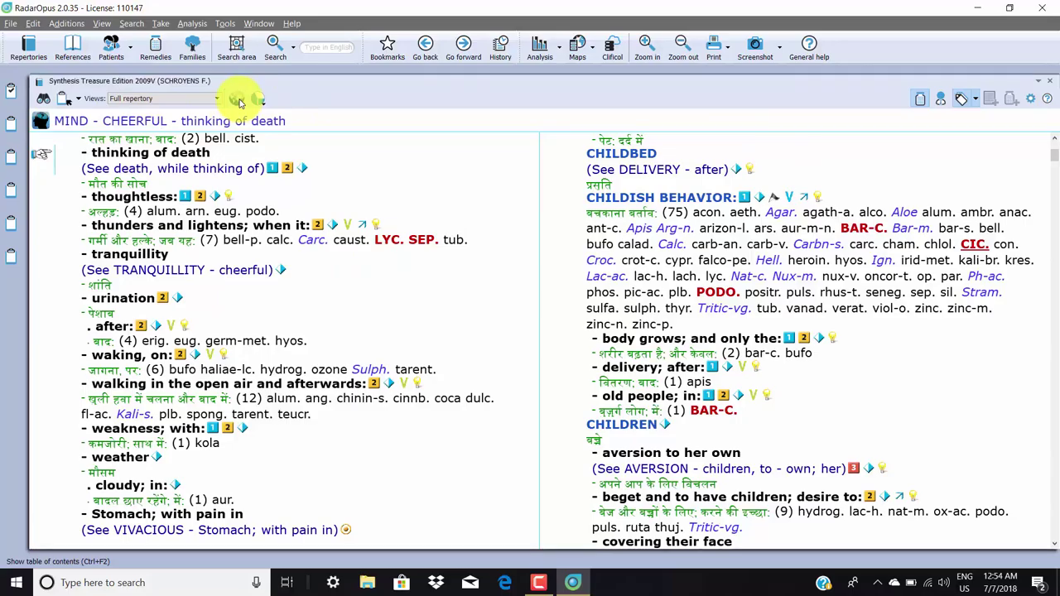
click(239, 99)
mouse_move(308, 116)
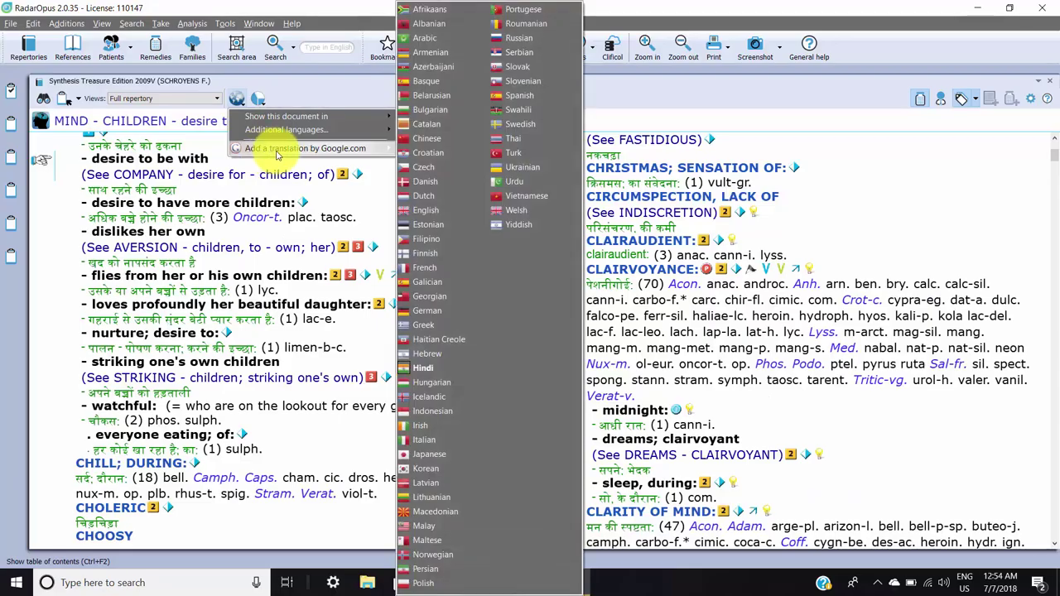
click(428, 371)
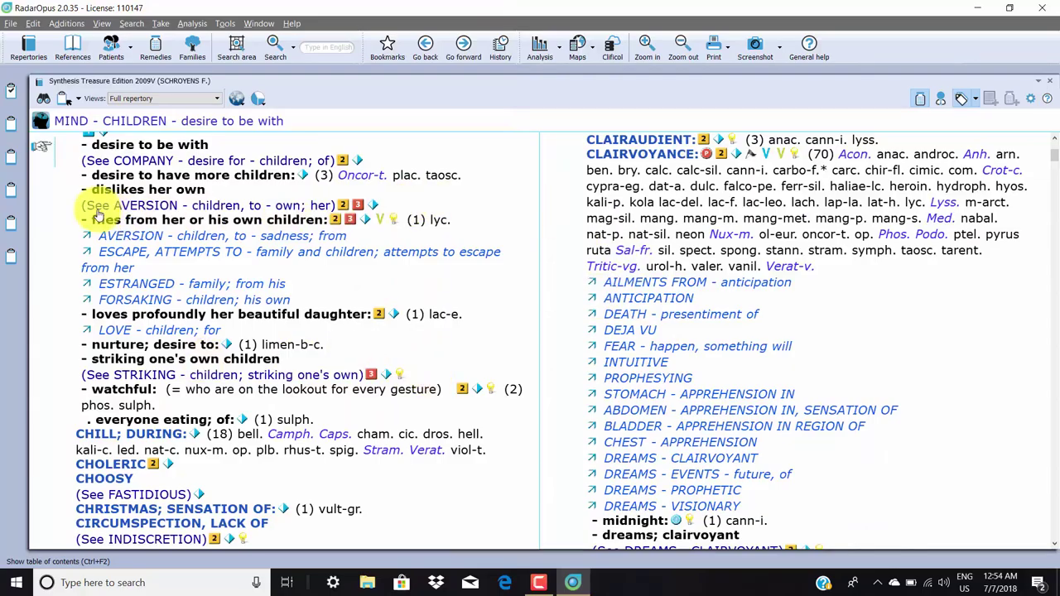
Step: Set Sort remedies by to descending degree under Remedies and authors, then hide the display settings
click(1035, 99)
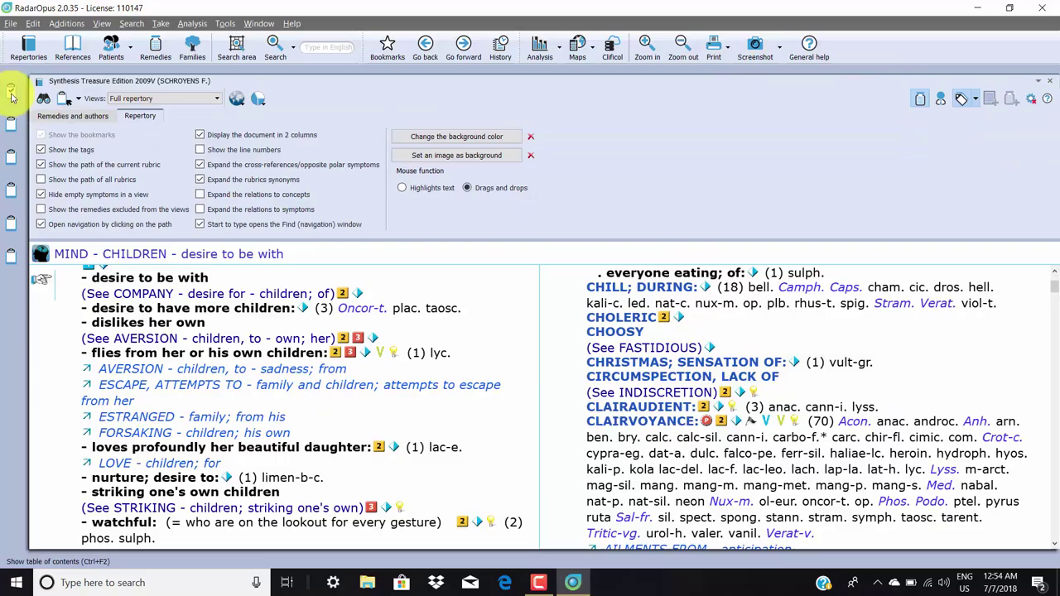
click(72, 117)
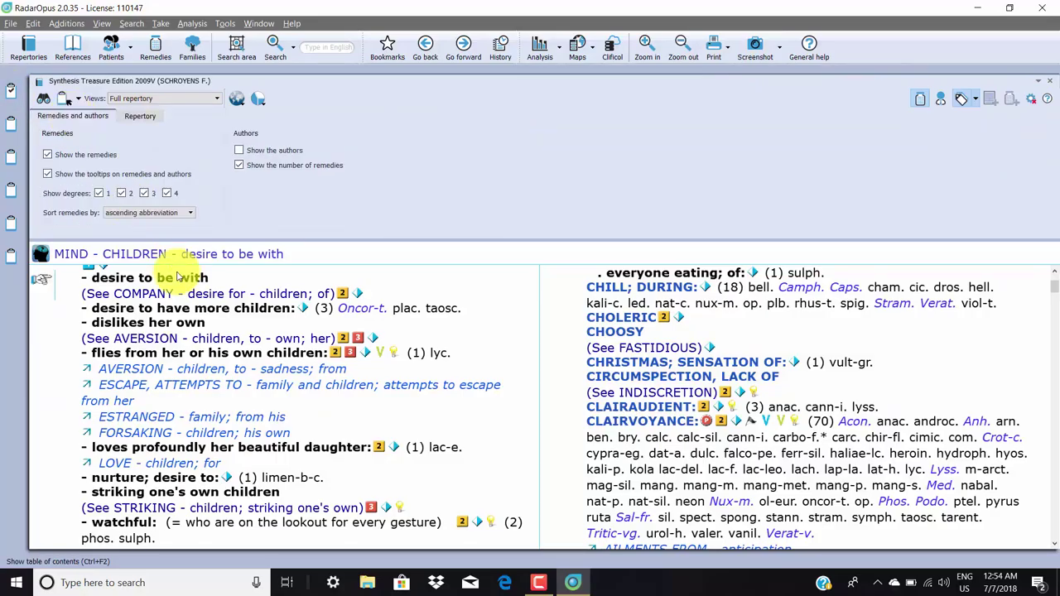
click(191, 214)
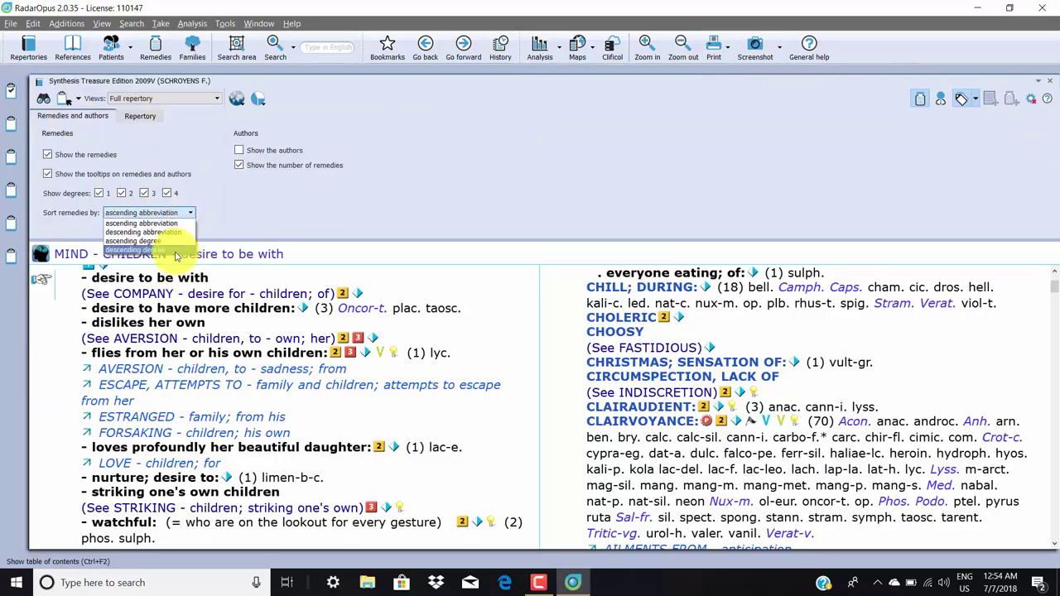
click(172, 250)
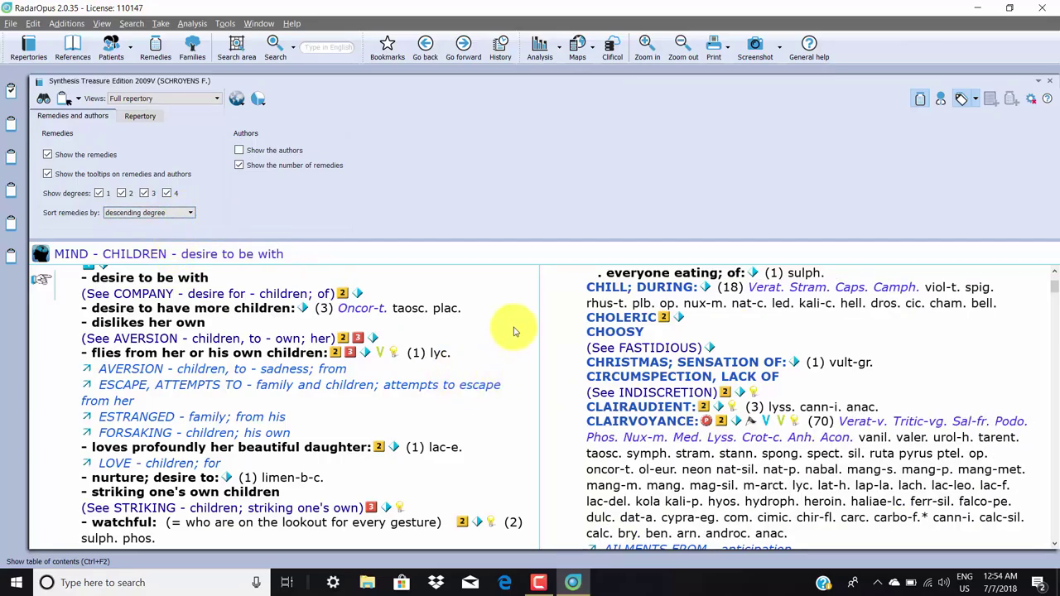
click(1038, 100)
Step: Scroll to Clown; playing the and follow its cross-reference to Antics; playing
scroll(443, 295, down, 3)
scroll(634, 303, down, 3)
scroll(422, 305, down, 3)
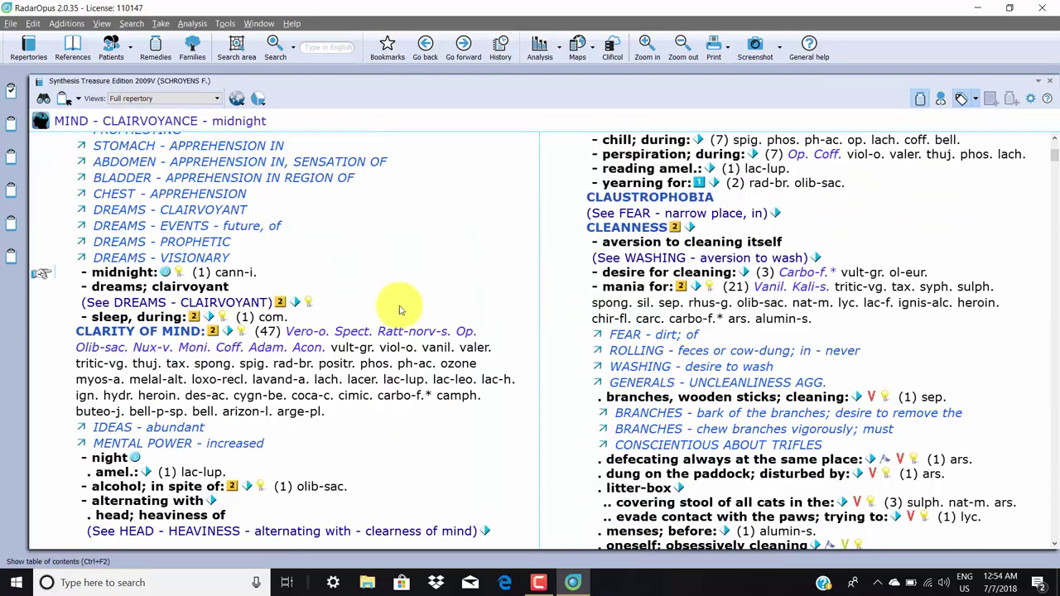
scroll(336, 296, down, 5)
scroll(336, 299, down, 5)
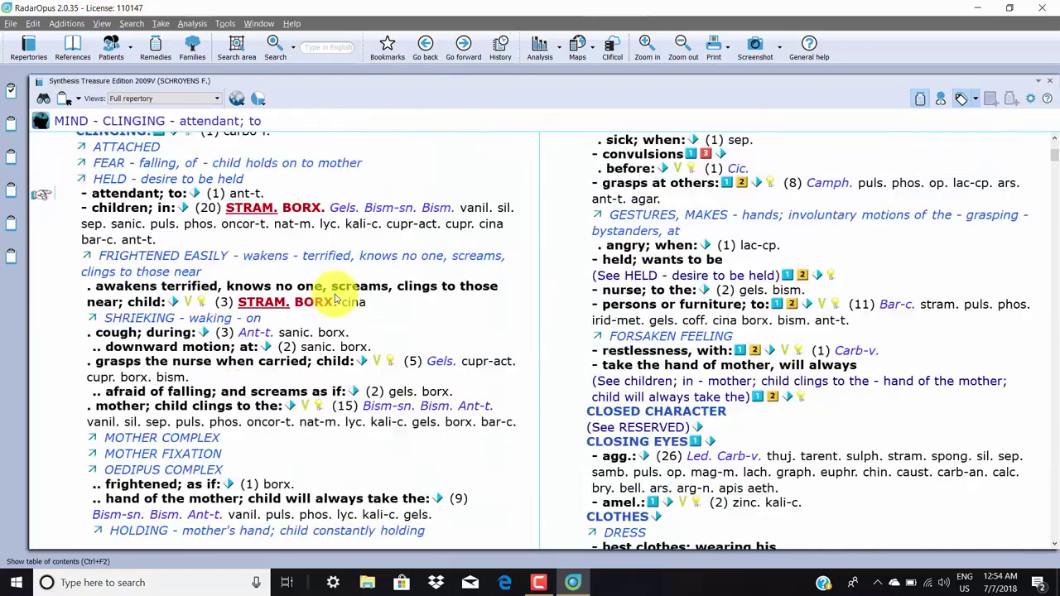
scroll(336, 290, down, 5)
scroll(248, 277, up, 3)
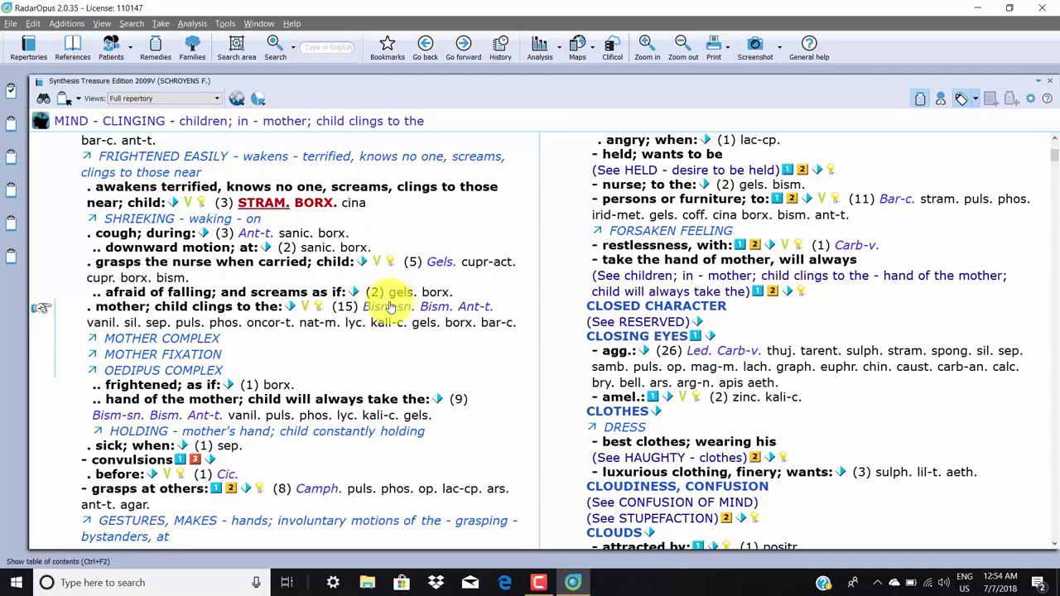
scroll(620, 308, down, 1)
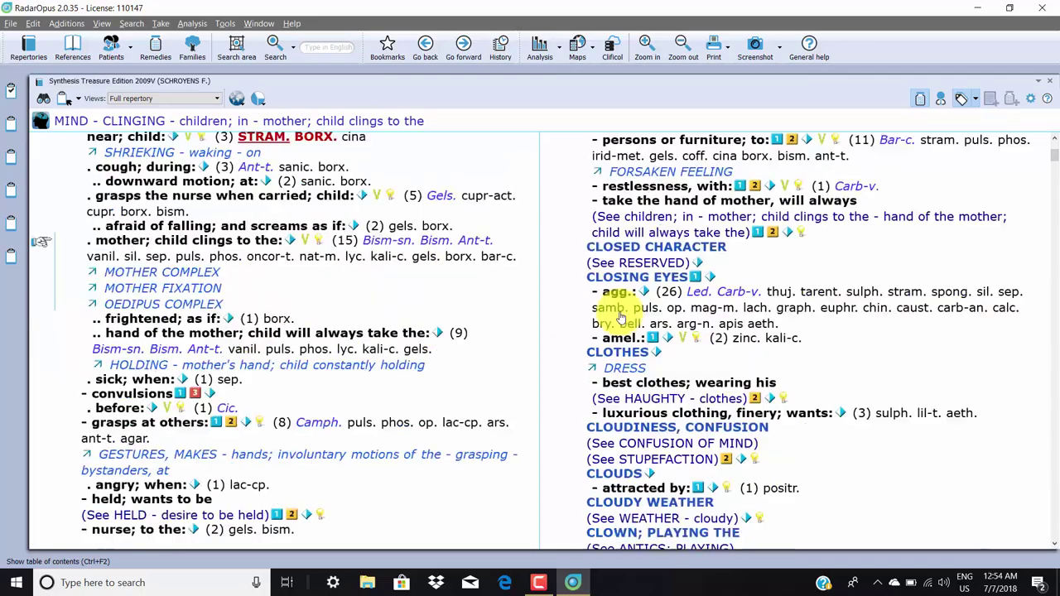
scroll(680, 308, down, 8)
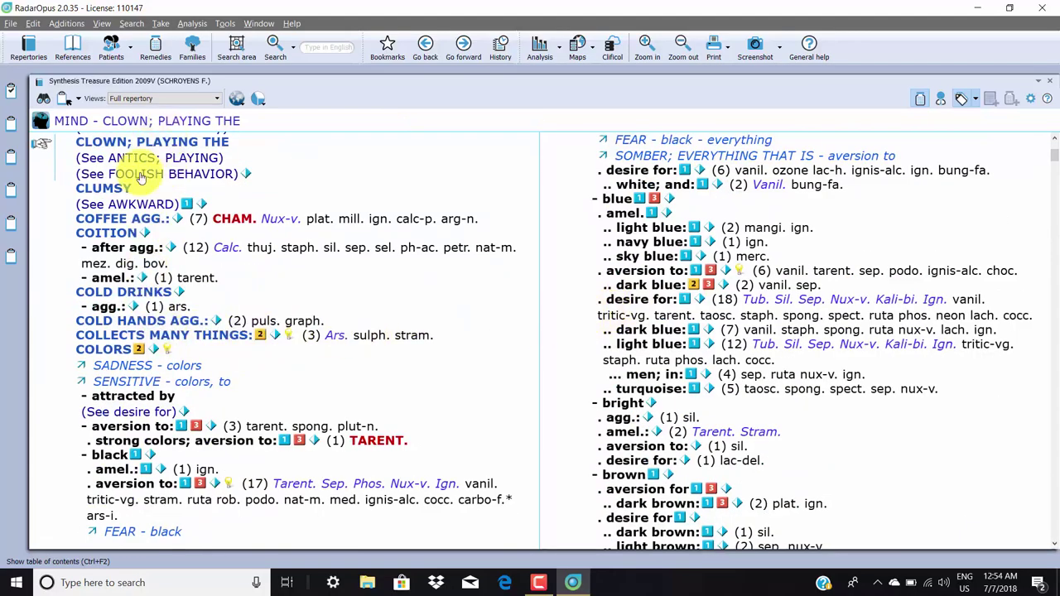
click(189, 158)
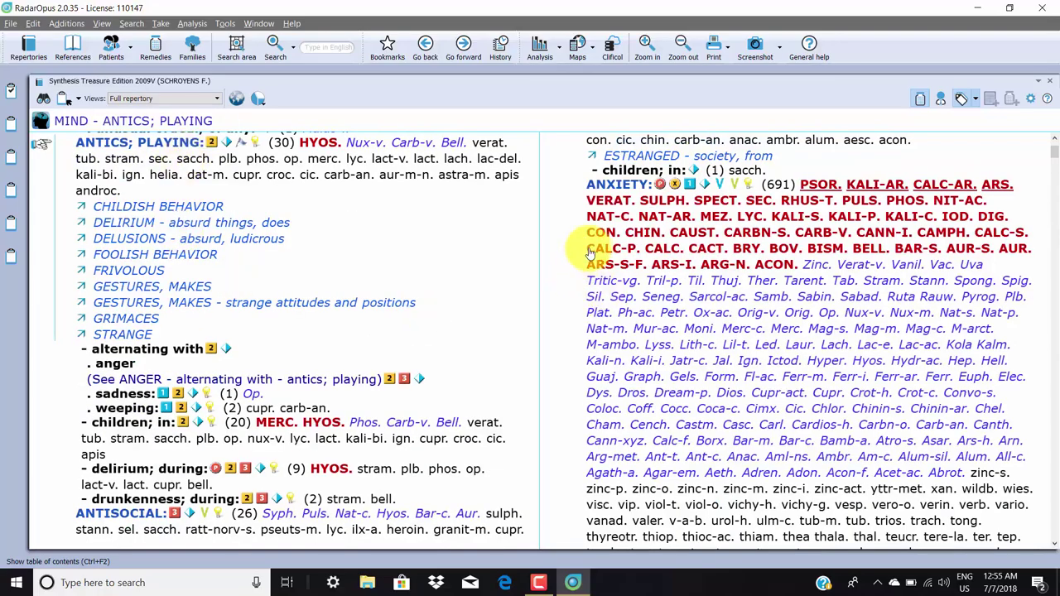
Step: Scroll past Antisocial to the 691-remedy Anxiety rubric
scroll(585, 265, down, 3)
scroll(589, 255, down, 4)
scroll(590, 250, down, 2)
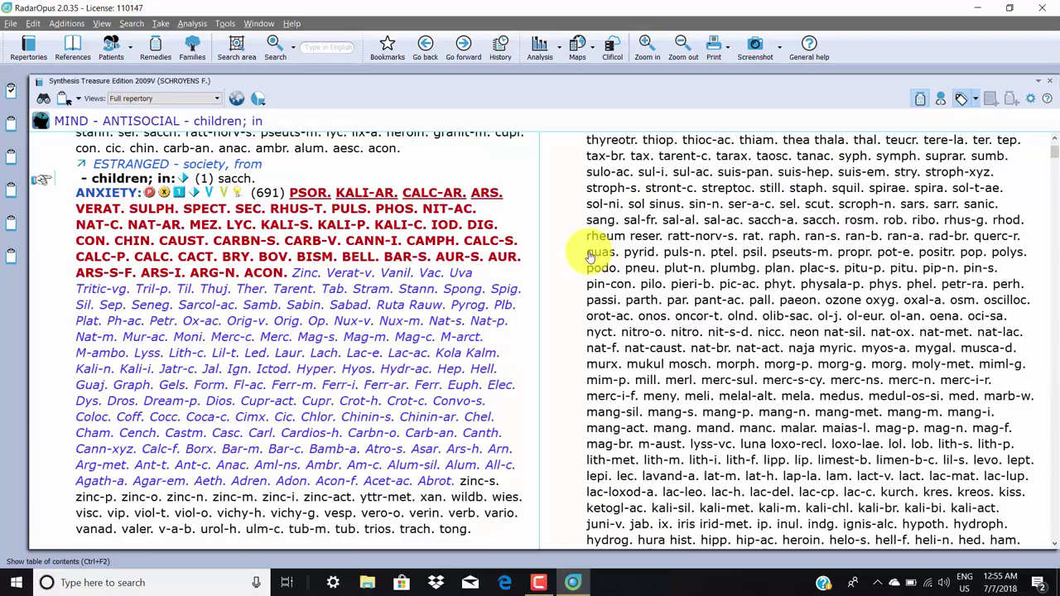